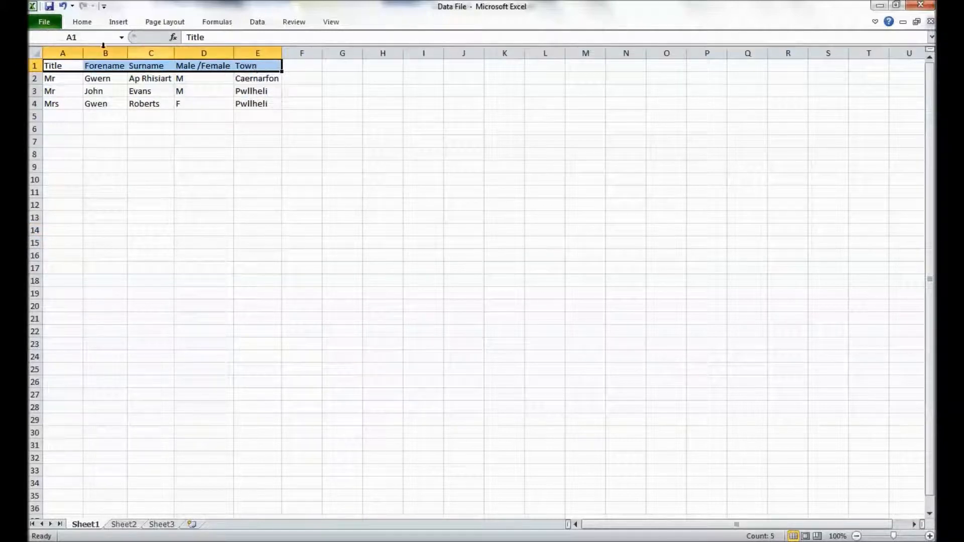
- Examine the column headings in row 1 and the records beneath them in the data file
left_click(70, 68)
left_click(97, 68)
left_click(153, 66)
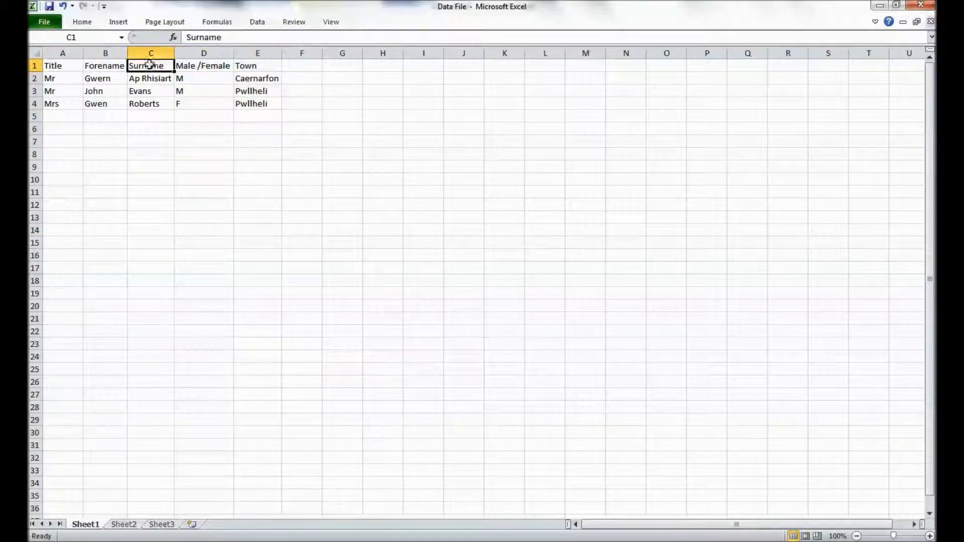
left_click(201, 64)
left_click(258, 66)
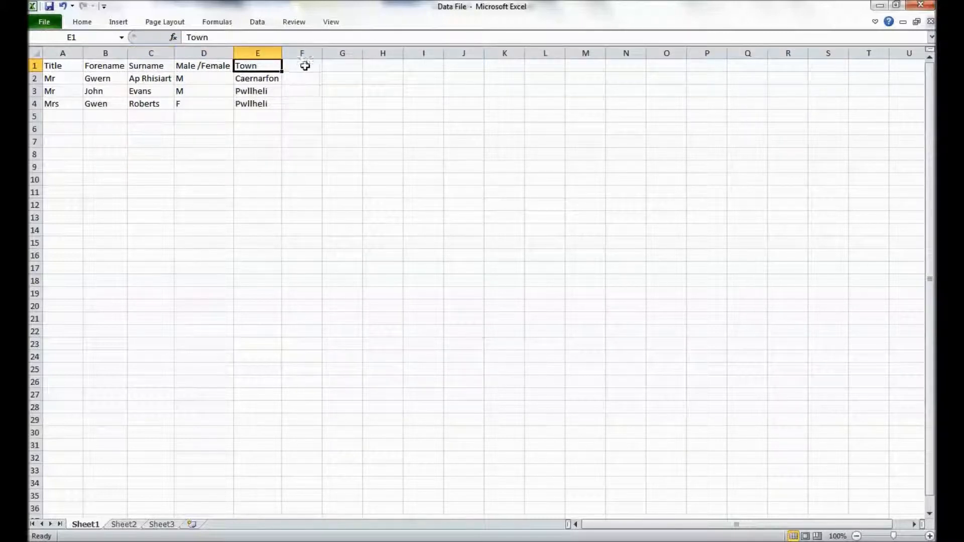
left_click_drag(305, 65, 475, 65)
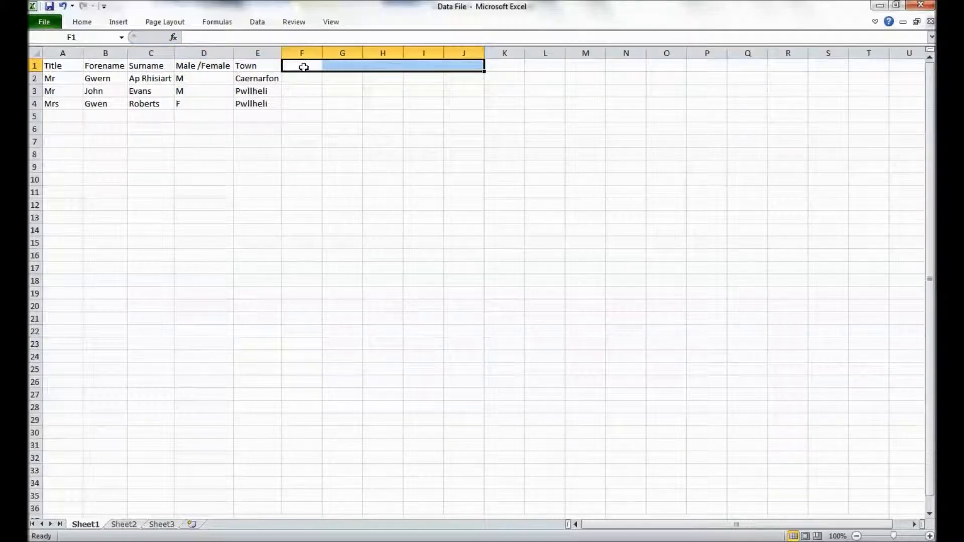
left_click_drag(70, 66, 448, 61)
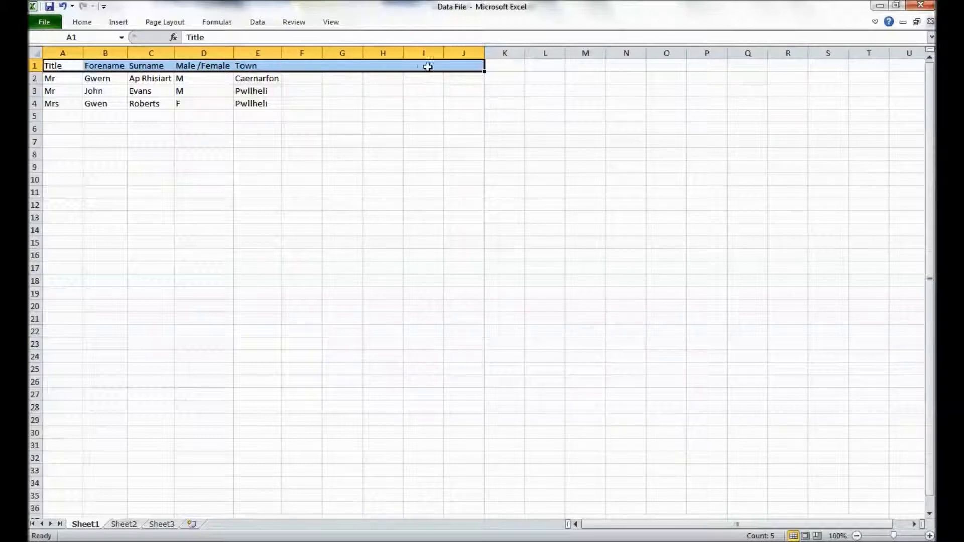
left_click_drag(419, 67, 451, 66)
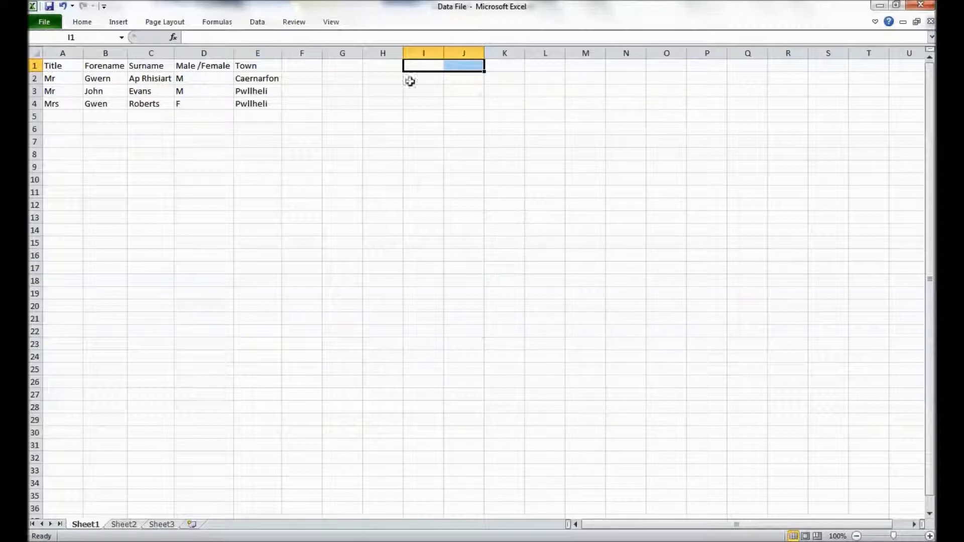
left_click_drag(76, 70, 263, 67)
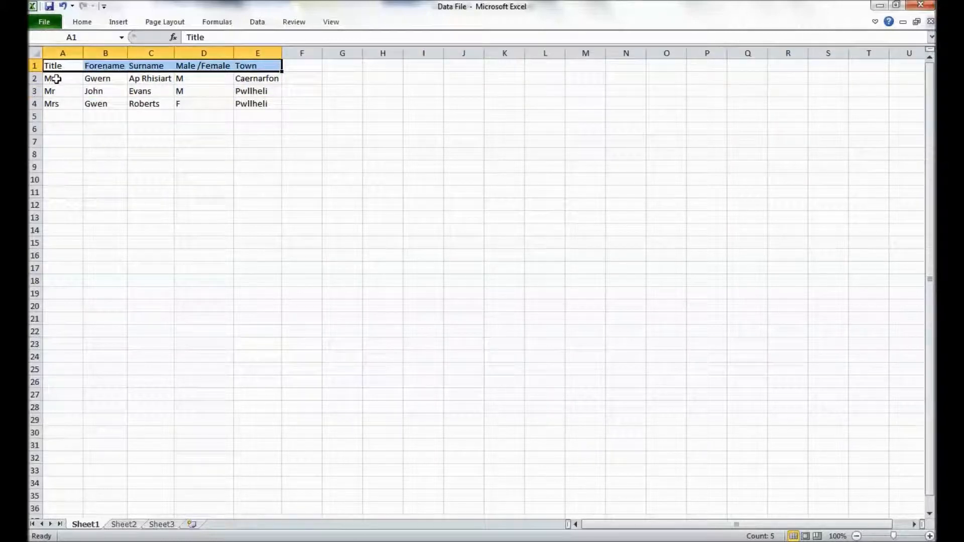
left_click_drag(64, 79, 69, 190)
left_click_drag(48, 80, 63, 206)
left_click_drag(49, 67, 505, 66)
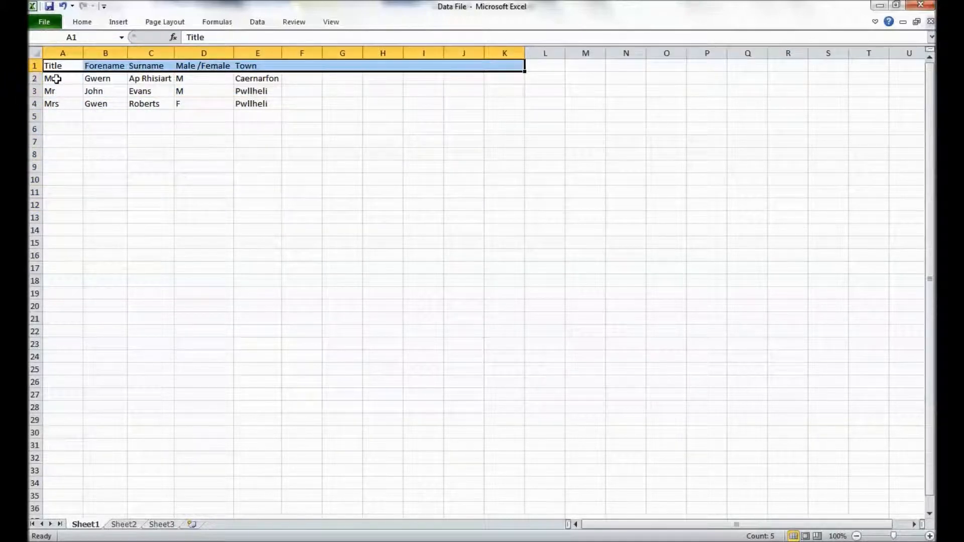
left_click_drag(59, 78, 66, 191)
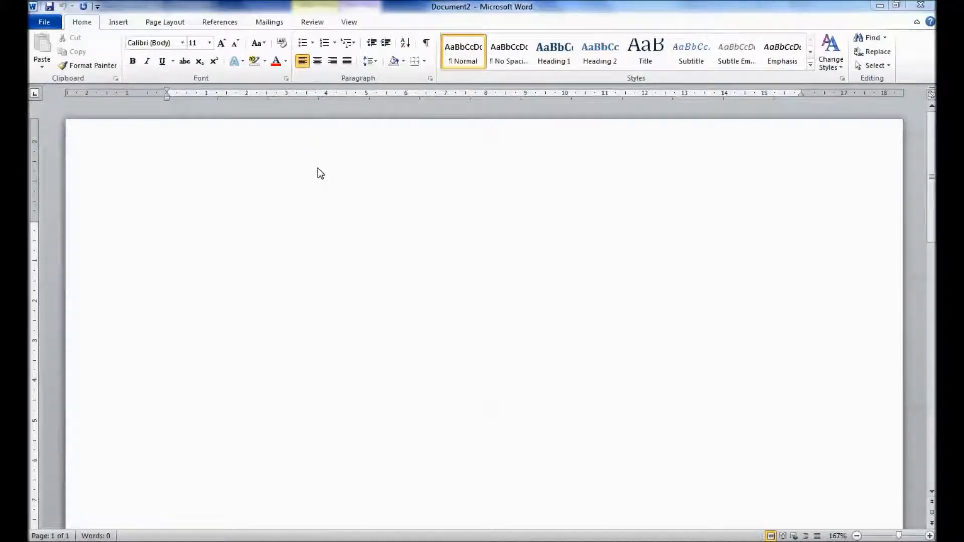
- In the blank Word document, open Data File from the Documents library as the existing mail merge recipient list
left_click(262, 22)
left_click(167, 68)
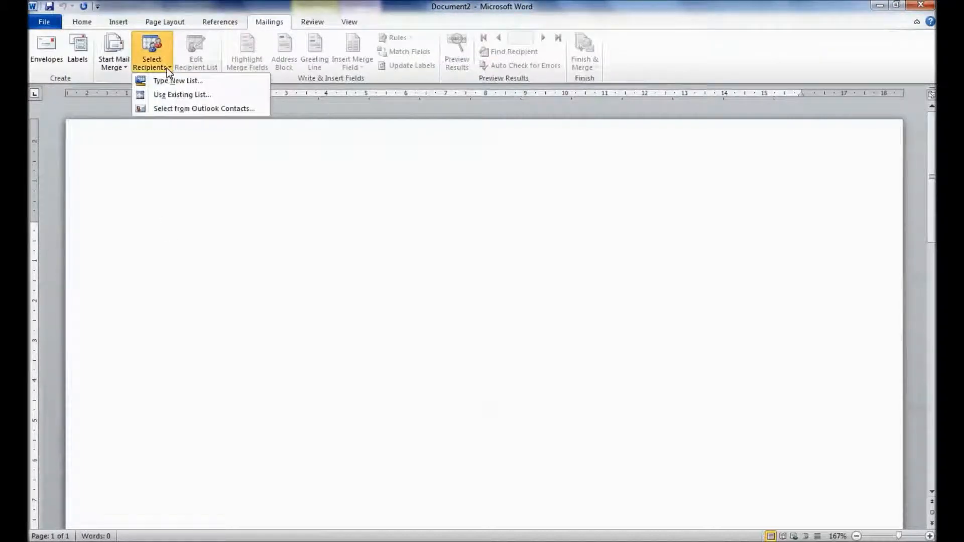
left_click(184, 96)
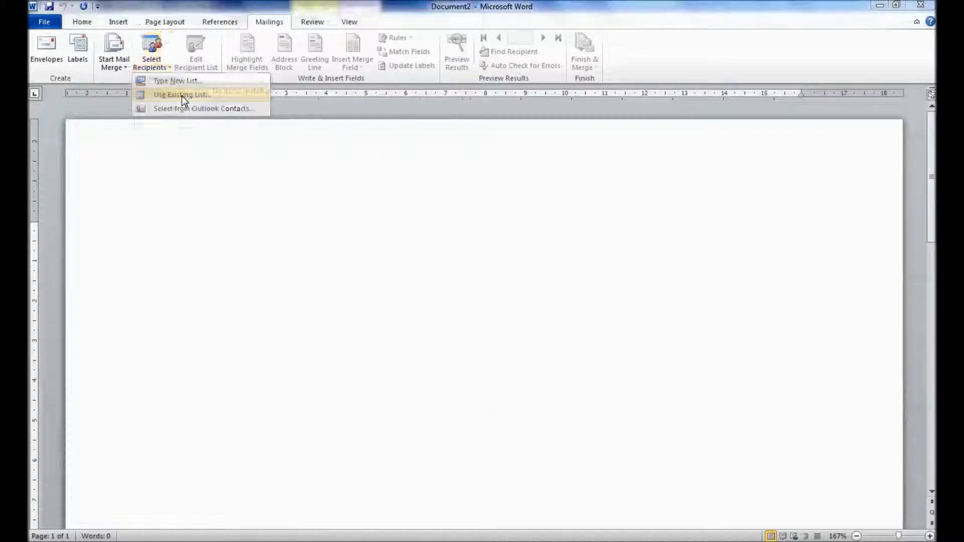
left_click_drag(126, 140, 127, 95)
left_click(83, 179)
left_click(171, 188)
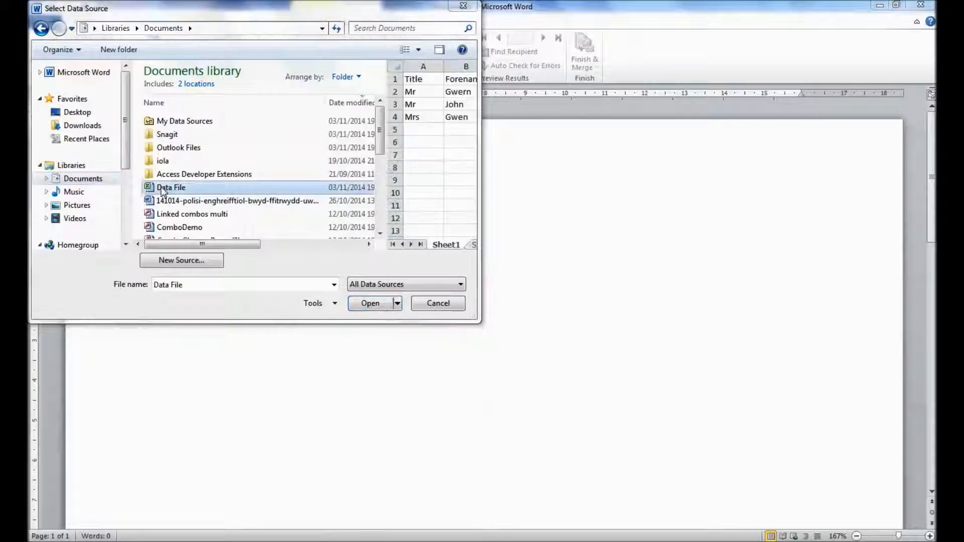
left_click(365, 304)
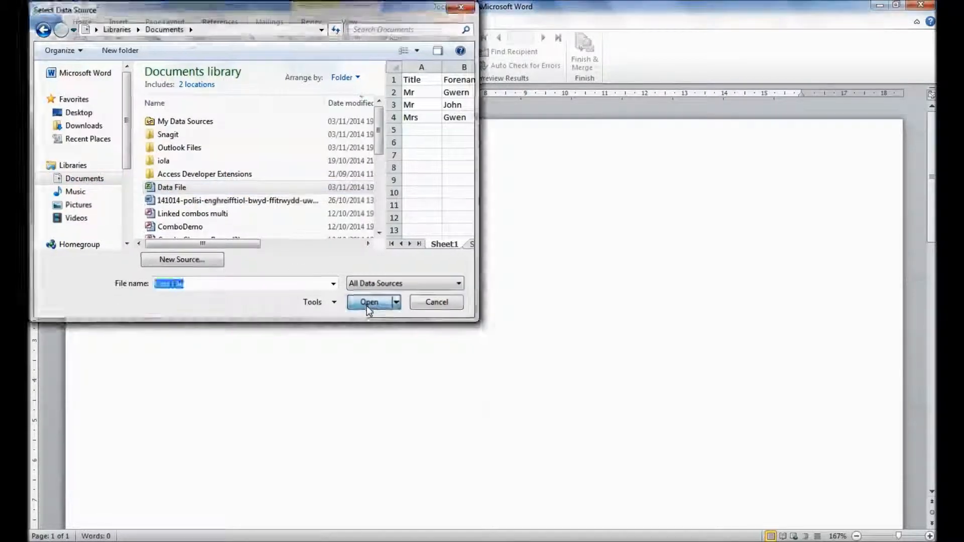
- Choose the Sheet1$ table as the merge source, with the first row of data treated as column headers
left_click(357, 242)
left_click(356, 253)
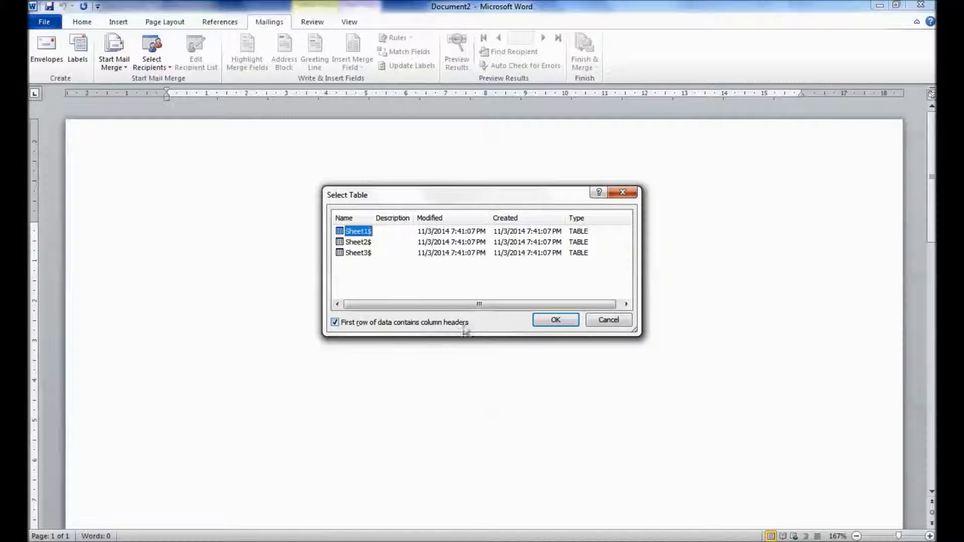
left_click(543, 323)
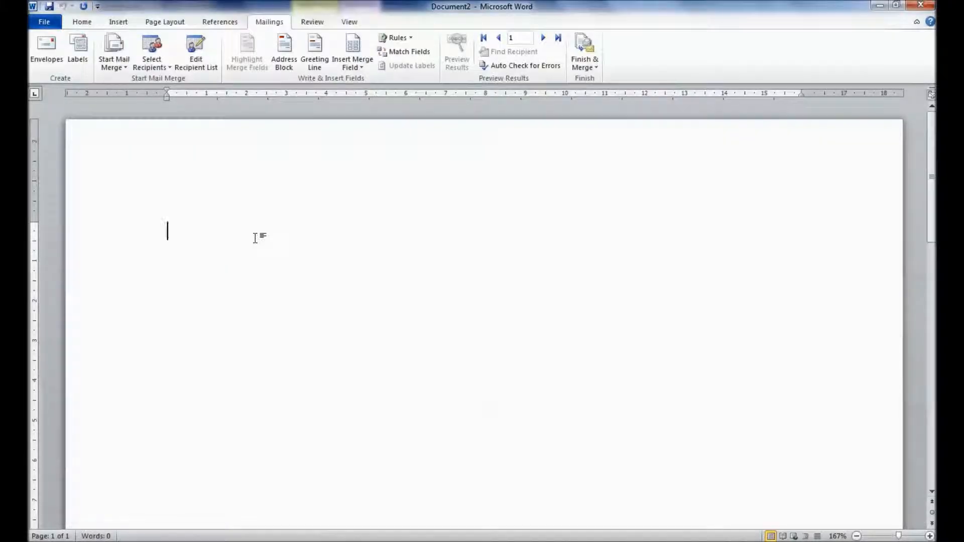
- Write the greeting line "Dear" followed by the Title and Surname merge fields and a comma, and start a new line
type("Dear")
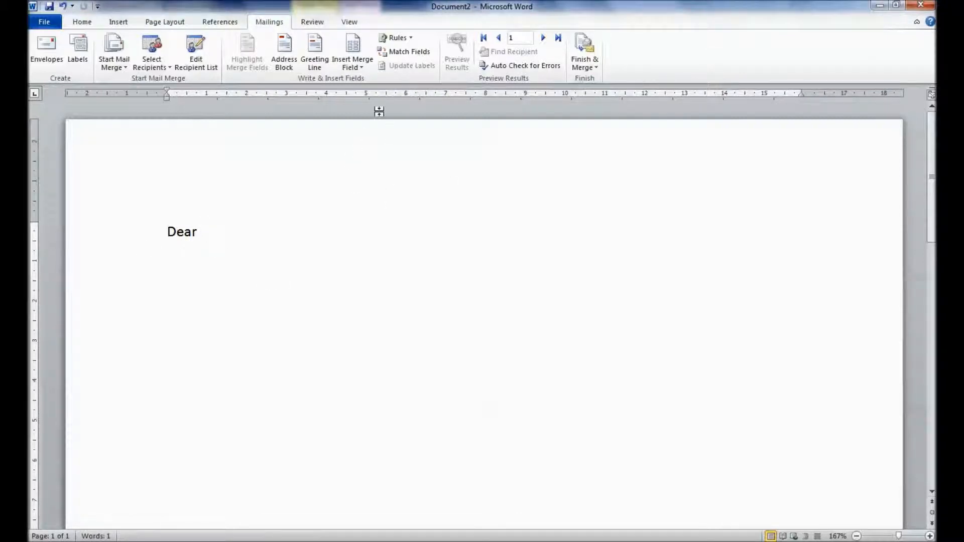
left_click(361, 68)
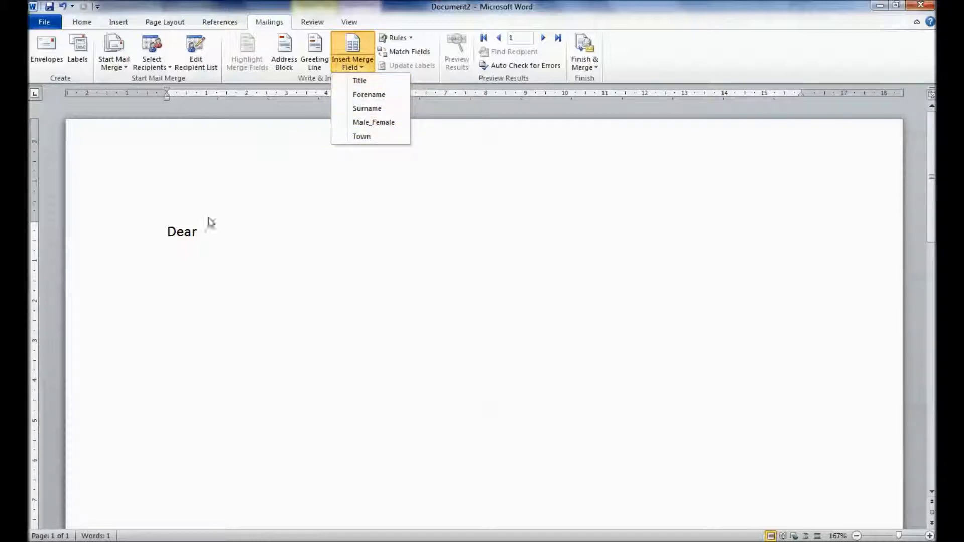
left_click(358, 81)
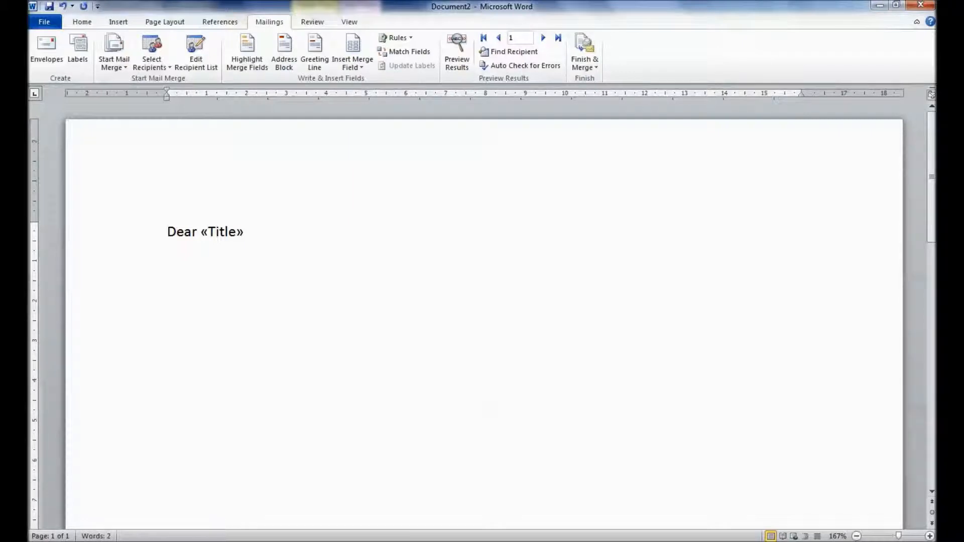
left_click(354, 68)
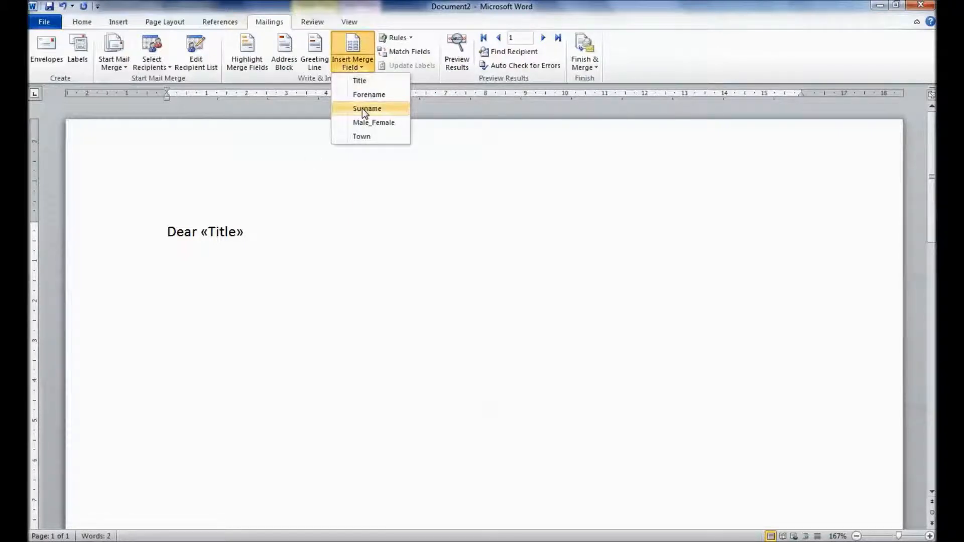
left_click(362, 109)
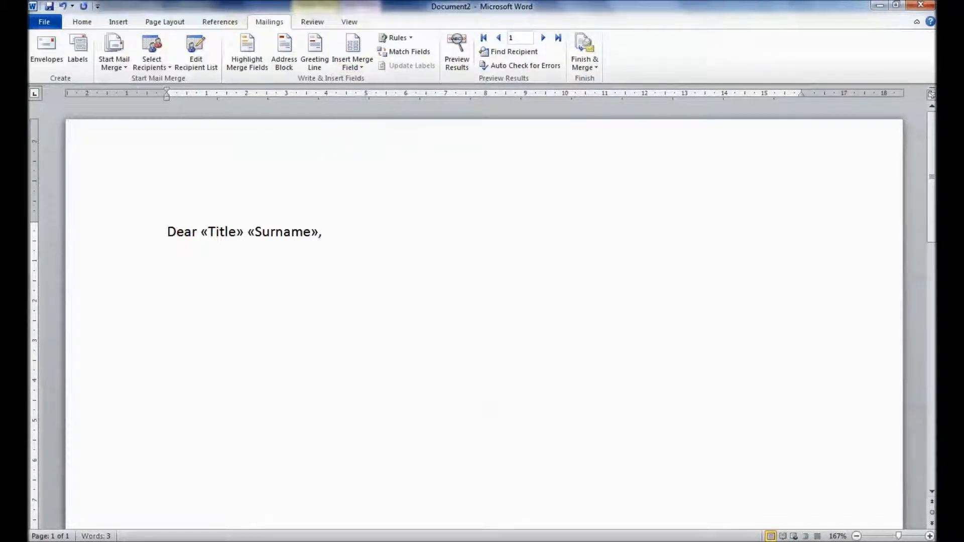
key("Return")
- Preview the merge results, stepping through the greeting for each record up to record 3 and back to the first
left_click(457, 53)
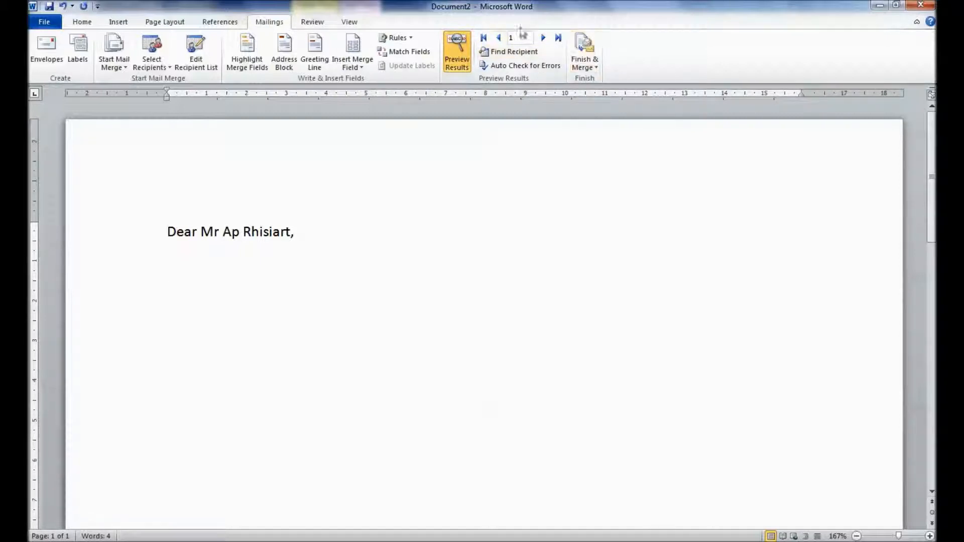
left_click(544, 39)
left_click(544, 39)
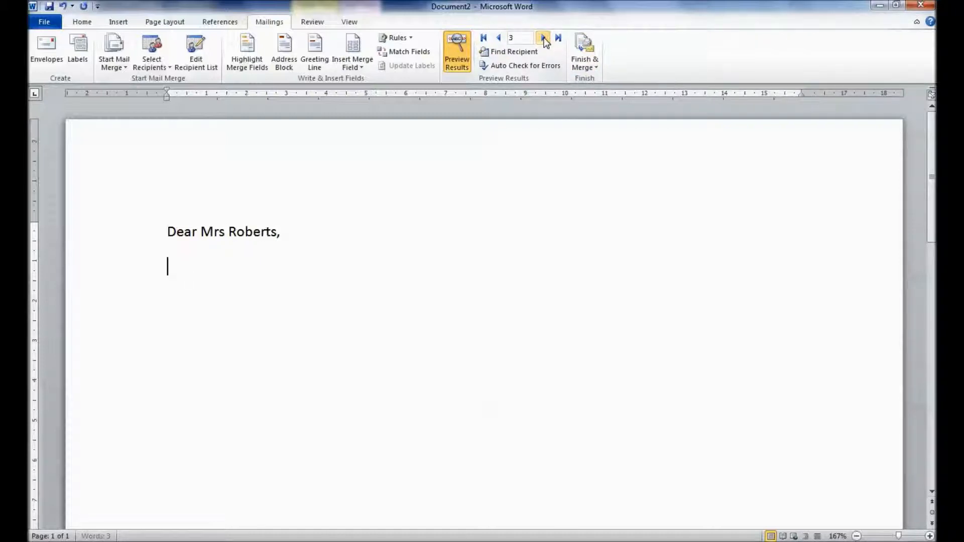
left_click(499, 39)
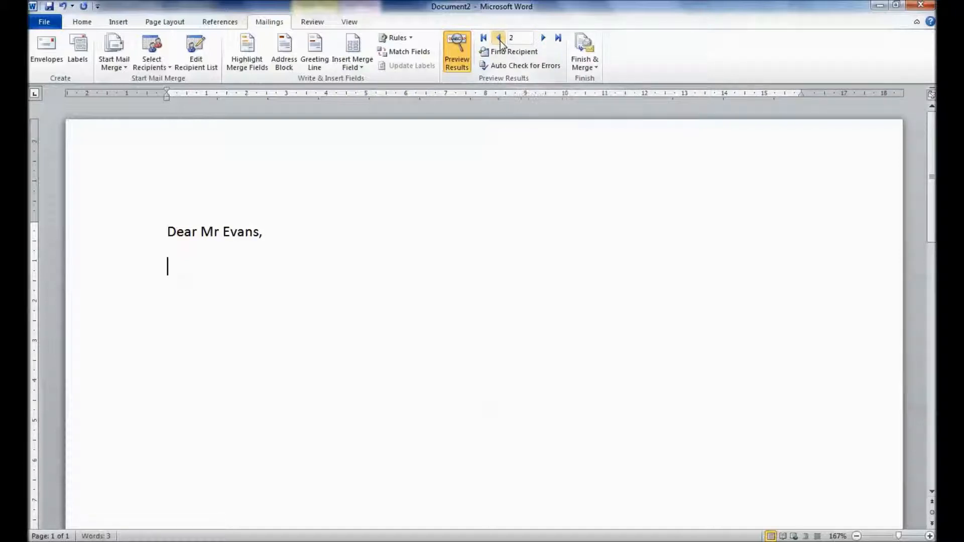
left_click(500, 38)
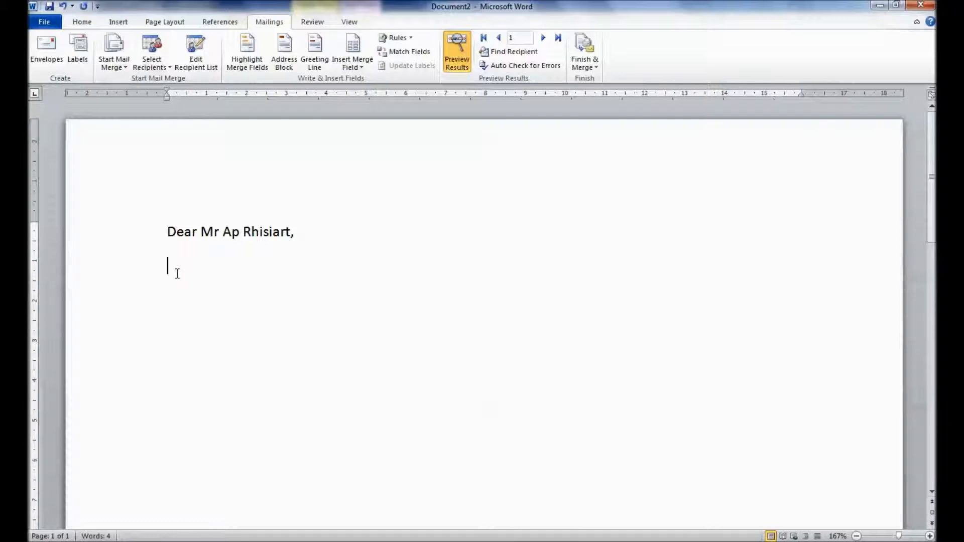
- Write "It was a pleasure to see on the event we held at" below the greeting and add the Town merge field after it
left_click(362, 69)
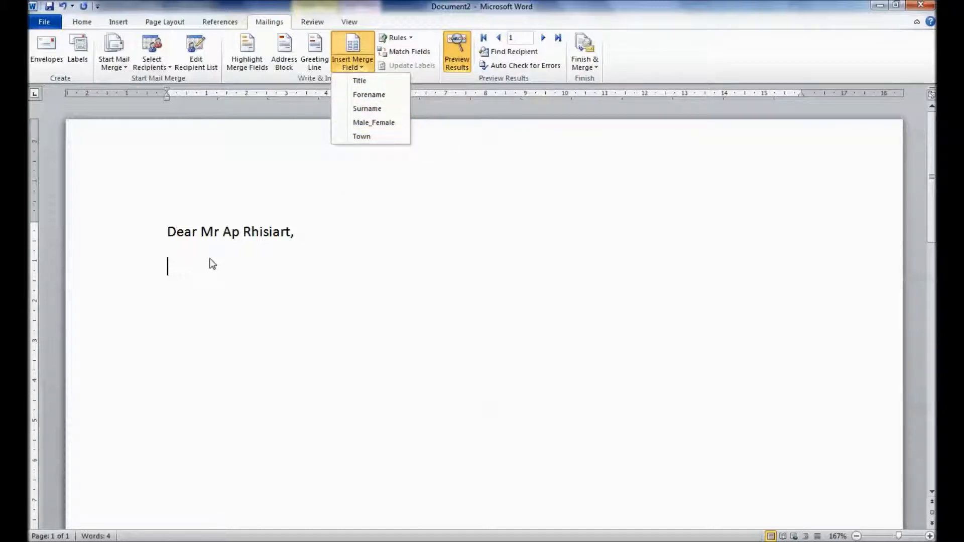
left_click(195, 273)
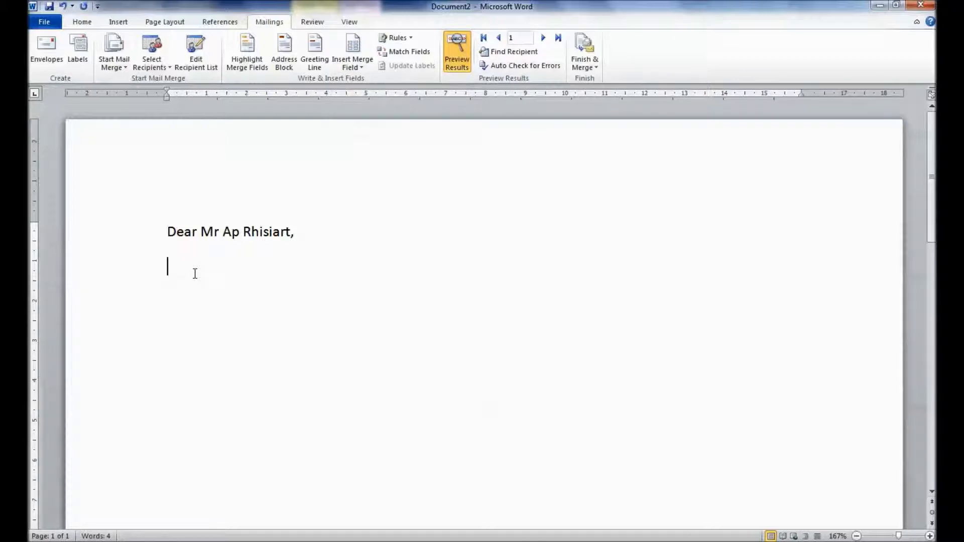
type("It was a pleasure see")
key("BackSpace")
key("BackSpace")
key("BackSpace")
key("BackSpace")
type("to see on the ev")
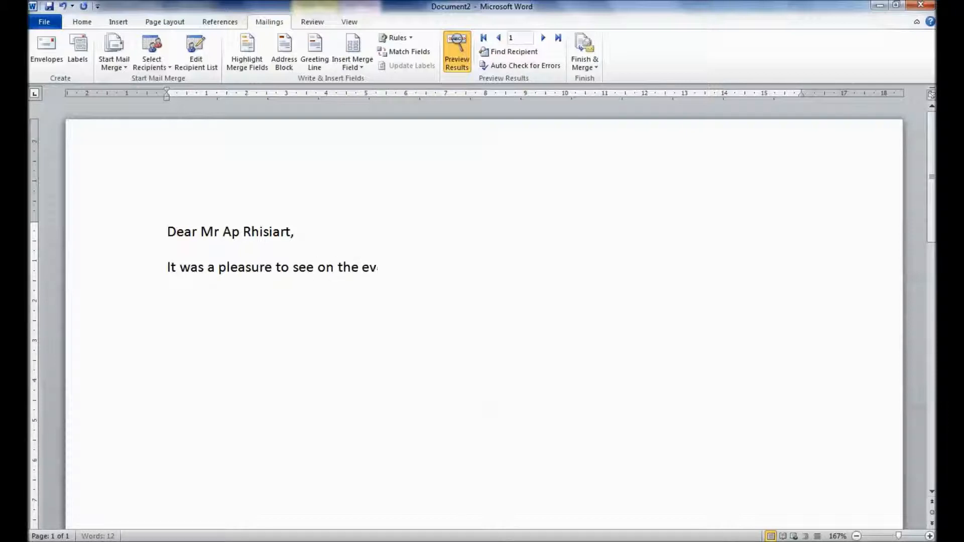
type("ent we held at")
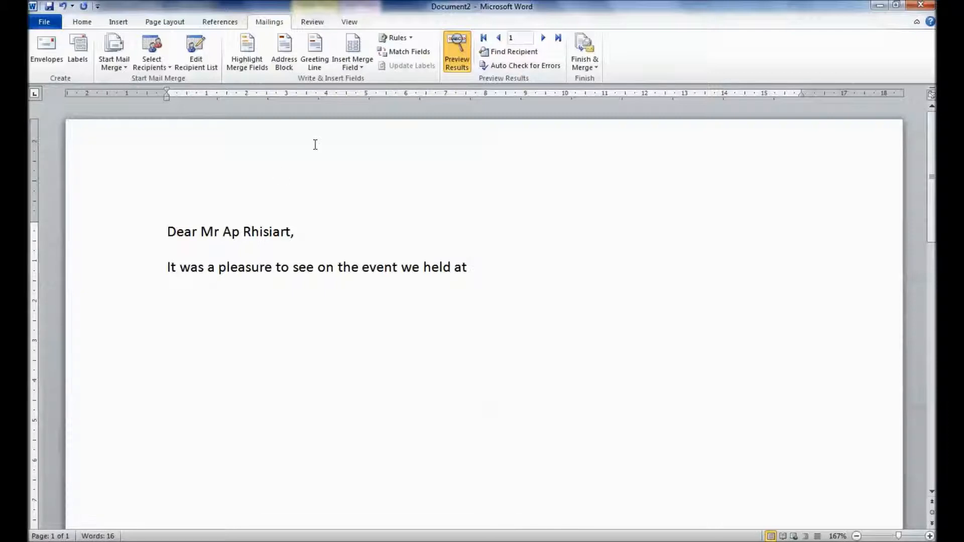
left_click(365, 62)
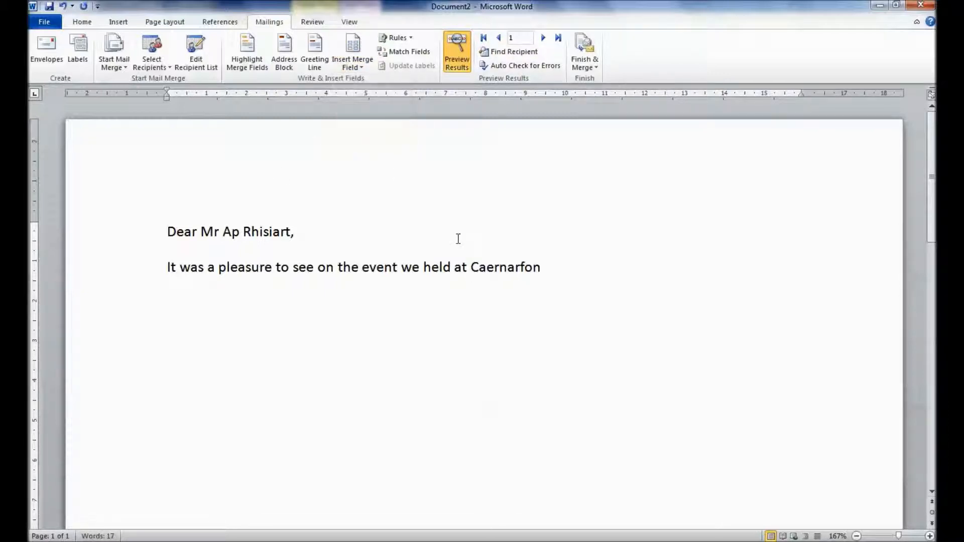
- Step the preview forward to record 3 and back to record 1 to check the town in each letter
double_click(544, 38)
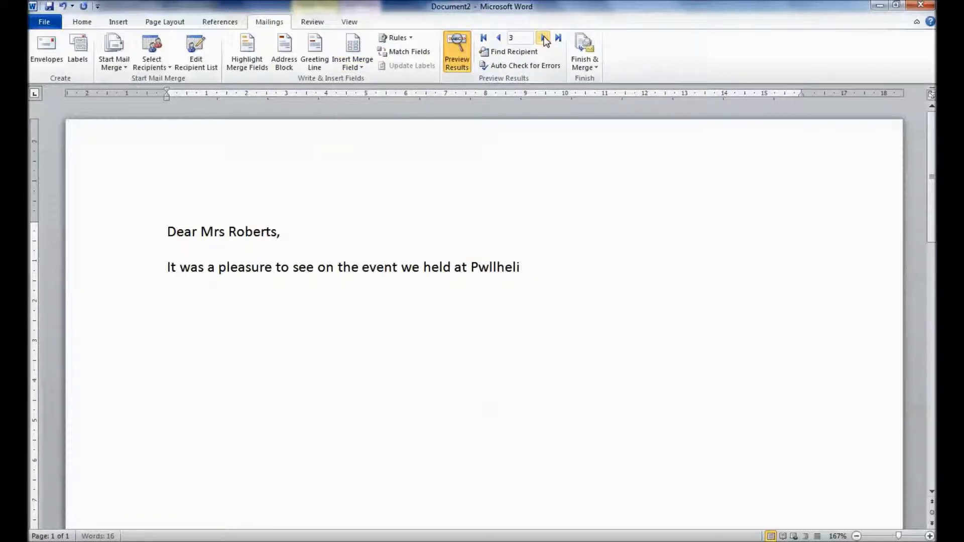
left_click(498, 38)
left_click(499, 40)
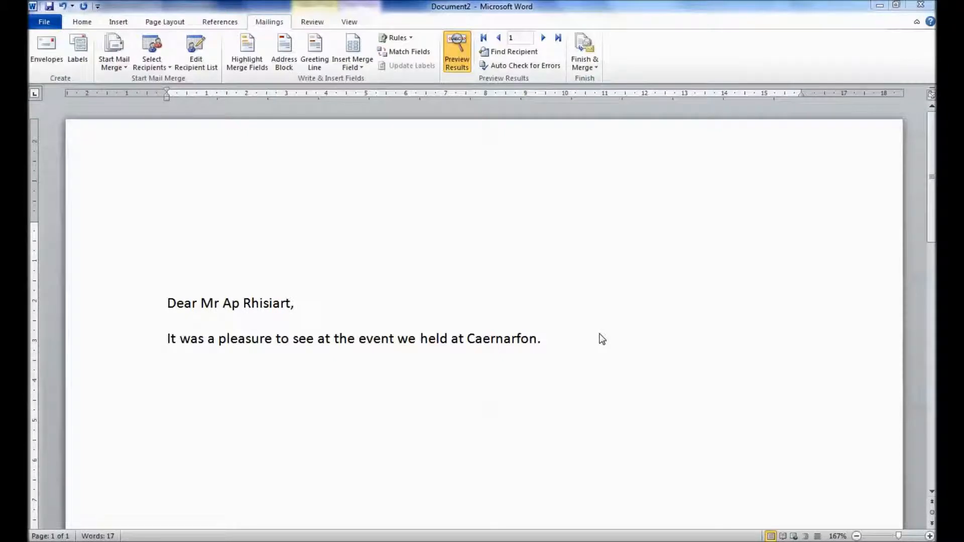
- Insert the Male_Female merge field on the empty line below the event sentence
left_click(405, 38)
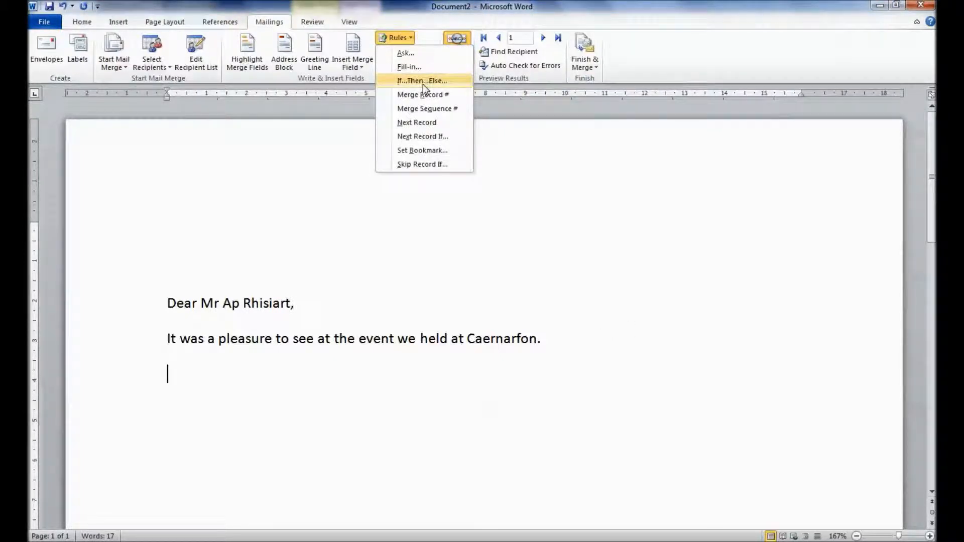
left_click(371, 209)
left_click(357, 69)
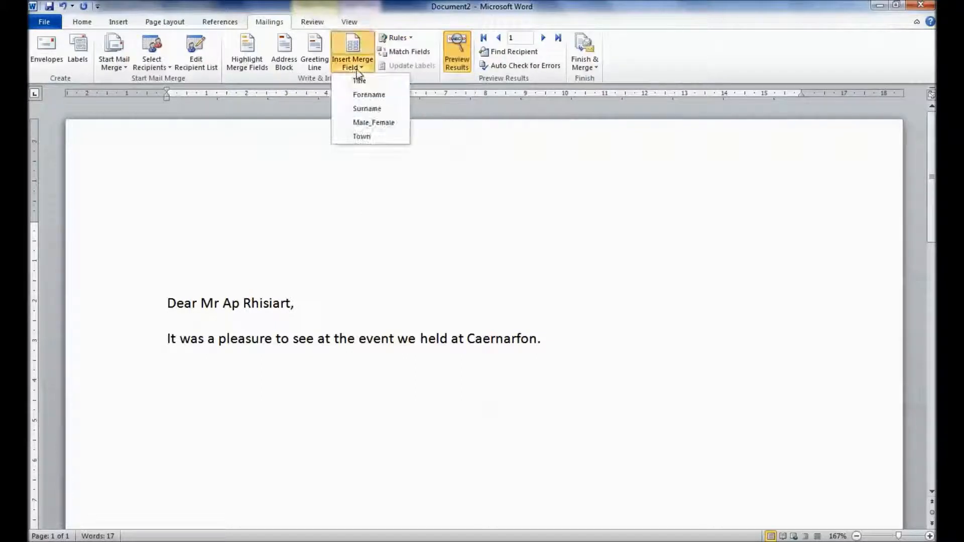
left_click(372, 123)
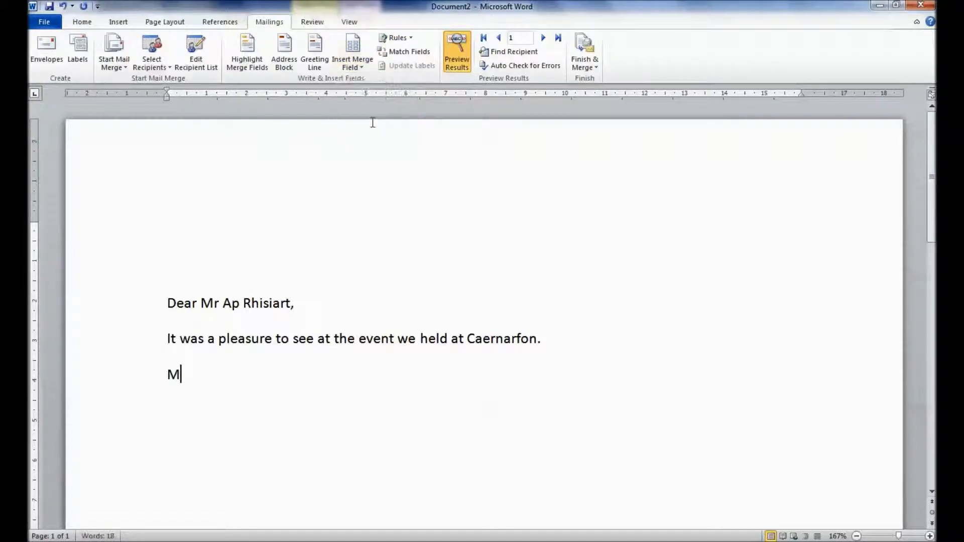
- Select the inserted Male_Female line and switch the results preview off and on again to compare field and value
left_click(143, 382)
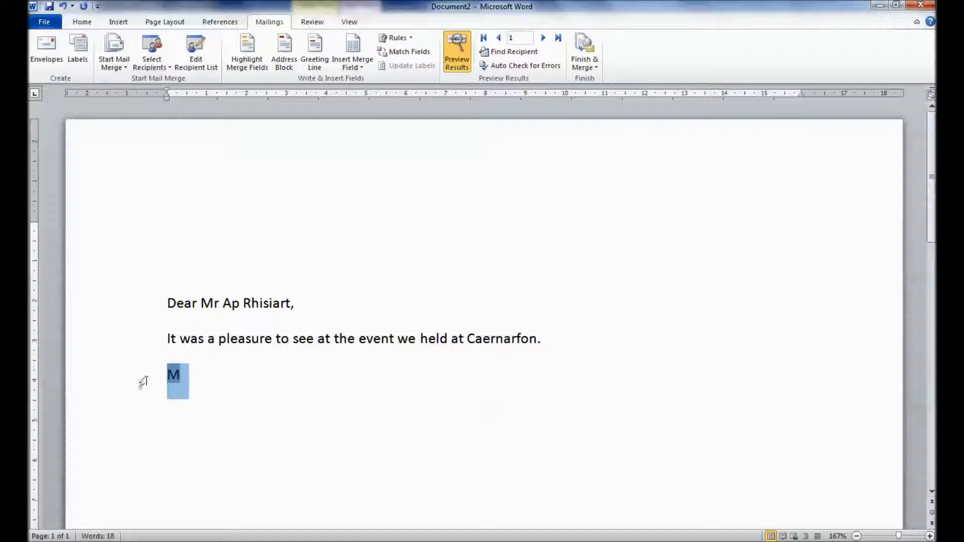
left_click(452, 64)
left_click(452, 65)
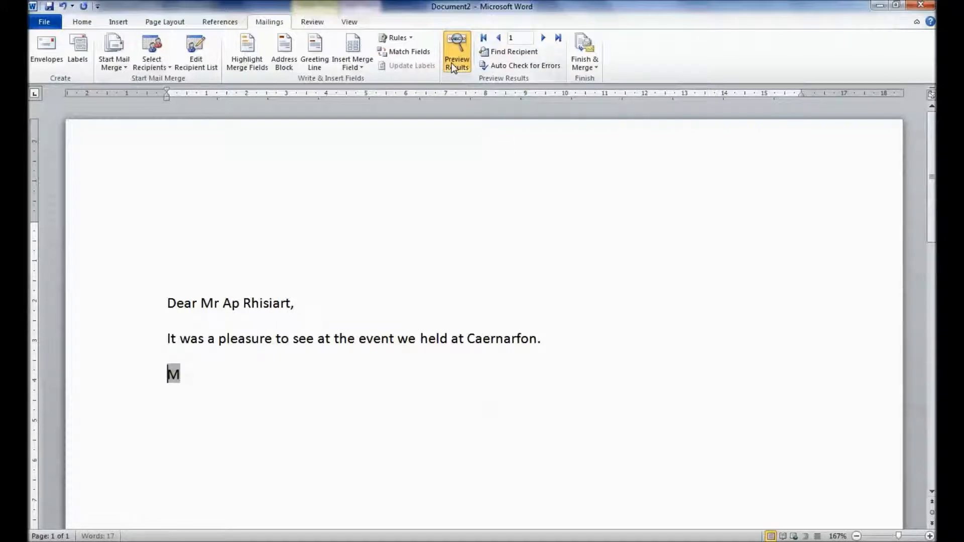
- Compare the greeting with the Male_Female value in record 1 and step the preview forward to record 3
left_click_drag(201, 304, 291, 304)
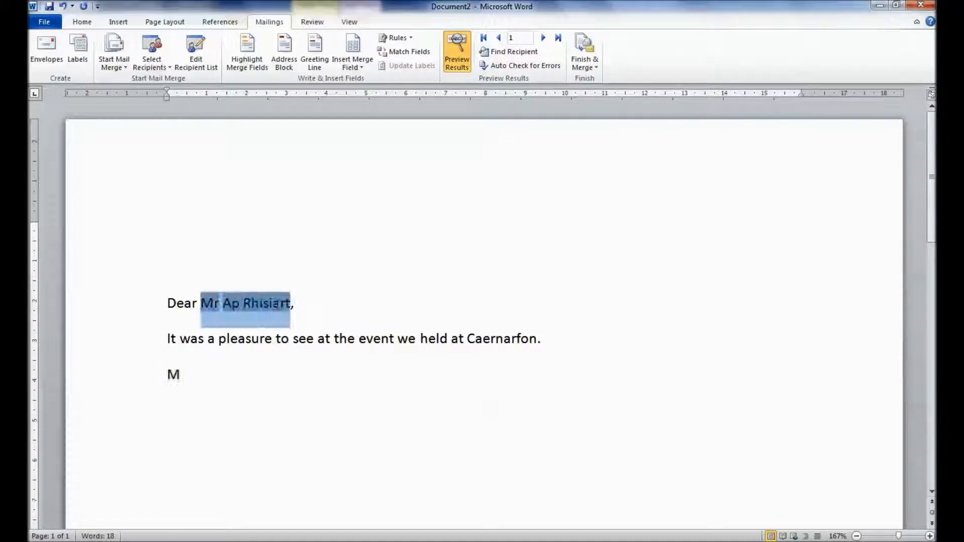
left_click_drag(188, 374, 168, 376)
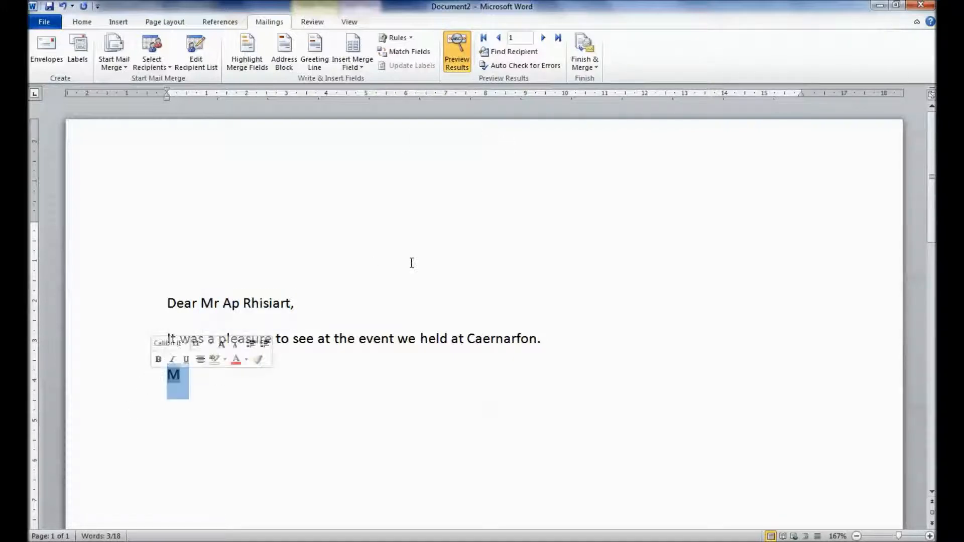
left_click(547, 38)
left_click(547, 38)
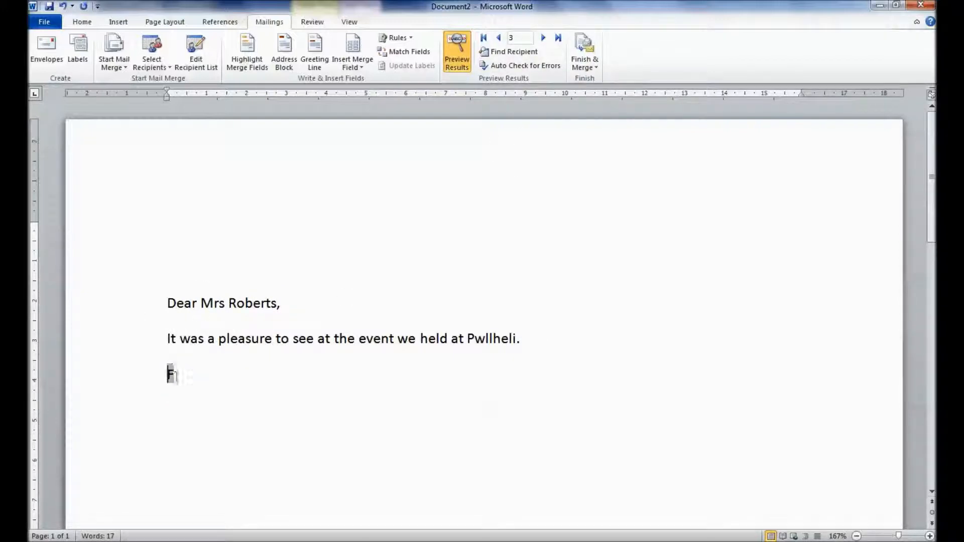
- Delete the Male_Female merge field and its line below the event sentence
left_click_drag(188, 374, 156, 376)
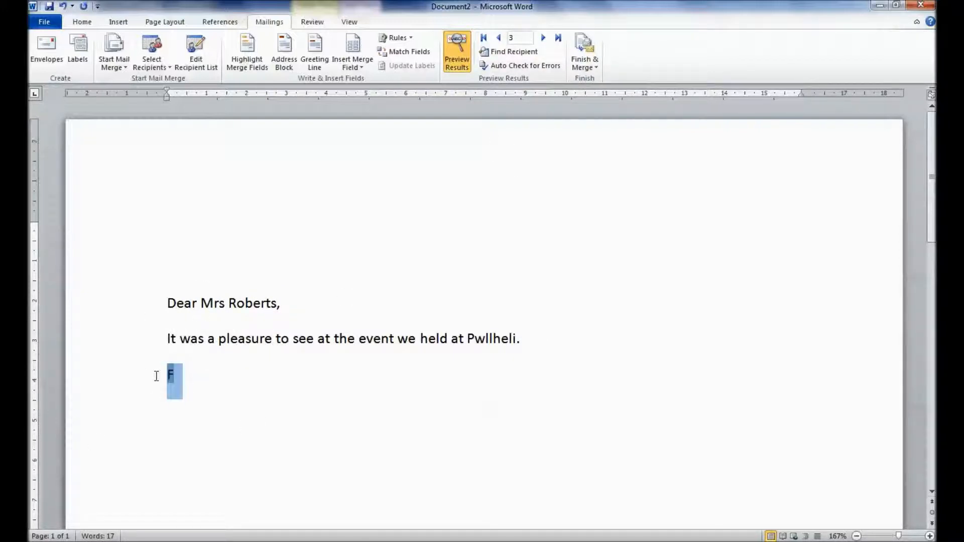
key("BackSpace")
key("BackSpace")
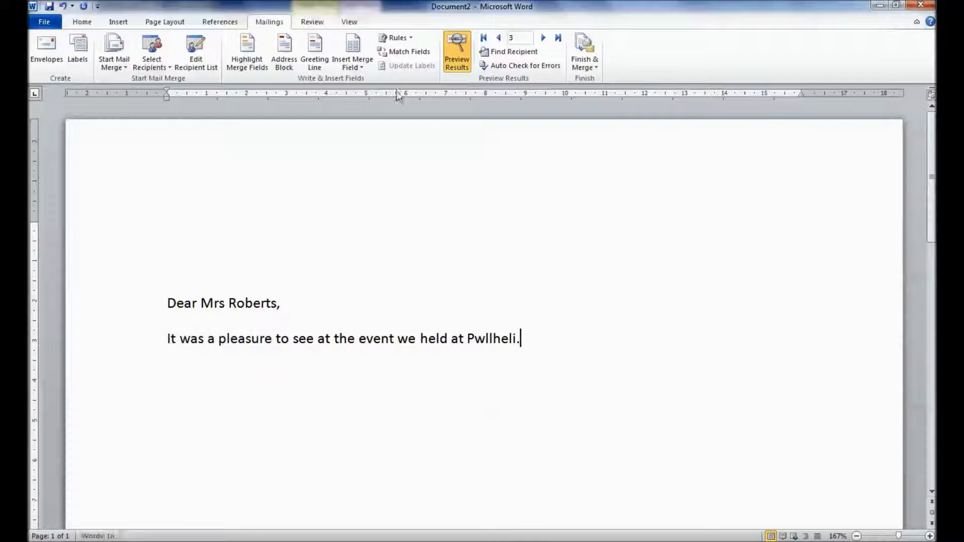
- Start an If...Then...Else rule after the event sentence with the condition Male_Female equal to M
left_click(406, 38)
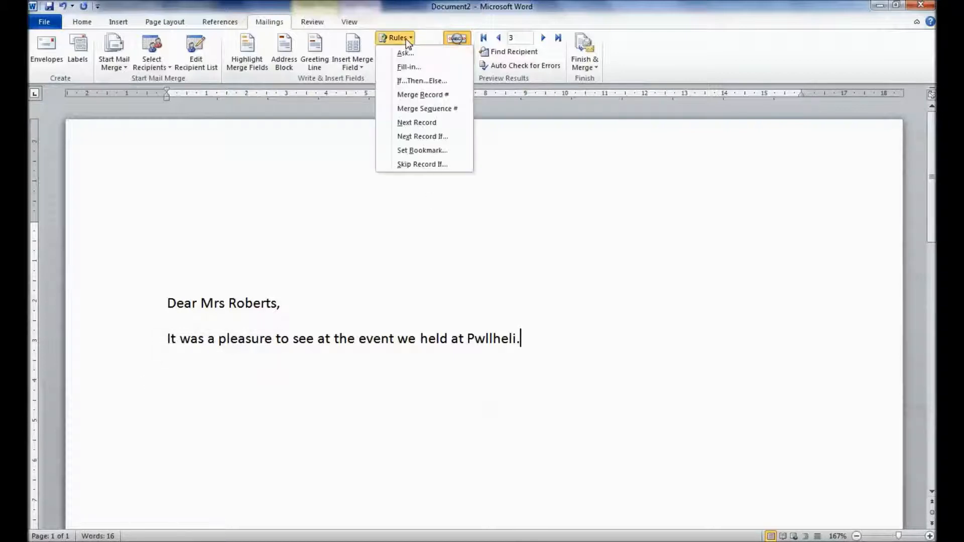
left_click(417, 81)
left_click(412, 225)
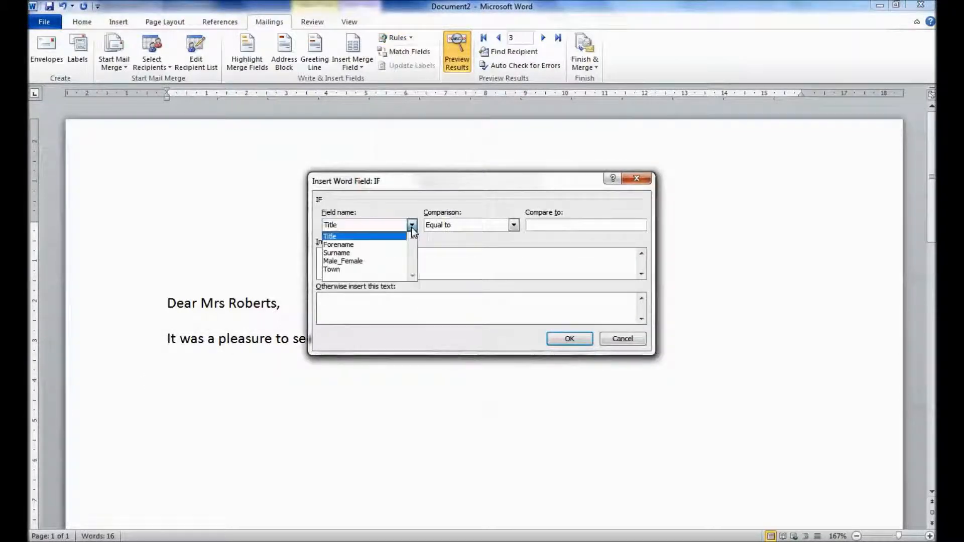
left_click(373, 263)
left_click(557, 227)
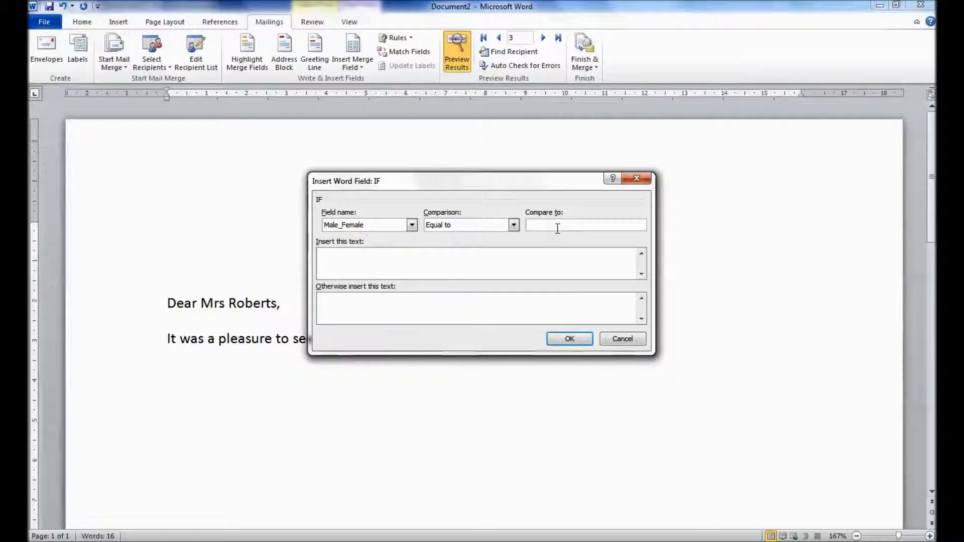
- Enter "There is a discount on trousers in the store." as the text inserted when the rule's condition is met
left_click(414, 259)
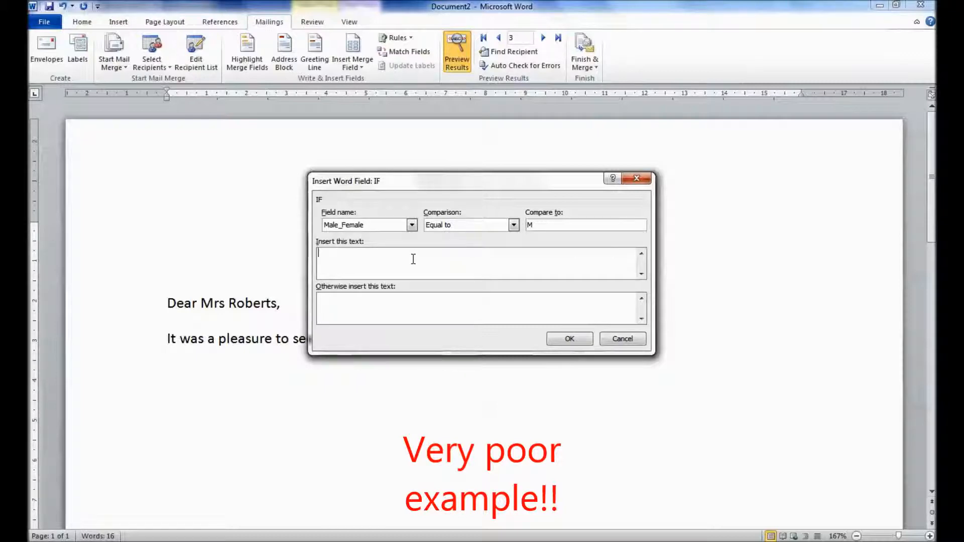
type("S")
type("Ther")
type("e is ")
type("a discount ")
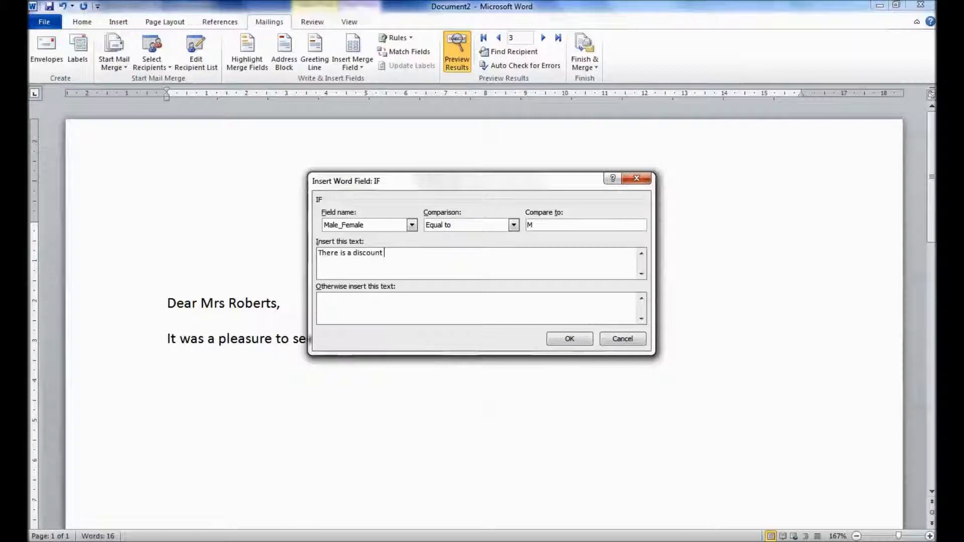
type("on trouser")
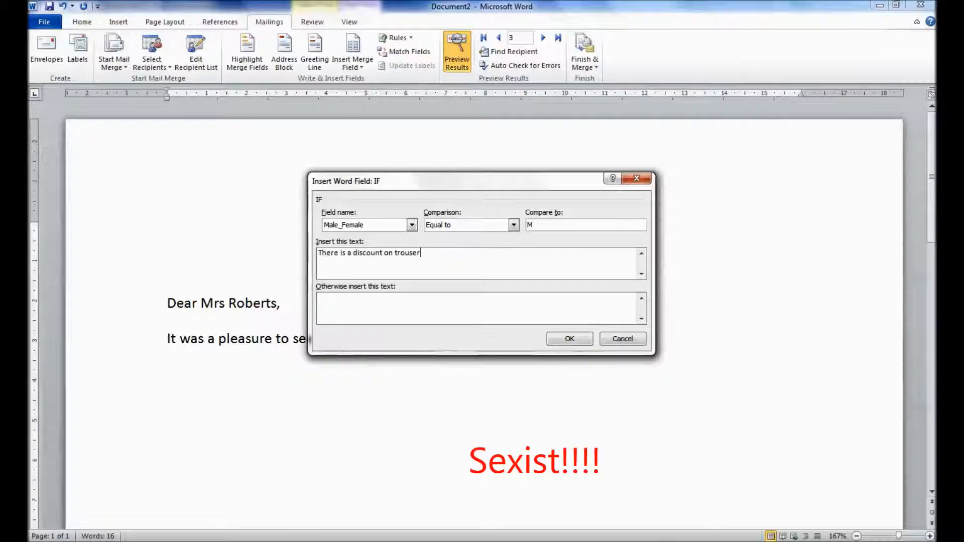
type("s in the store.")
- Copy the discount sentence into the rule's otherwise text and replace "trousers" with "skirt" there
left_click_drag(504, 258, 276, 254)
key("ctrl+c")
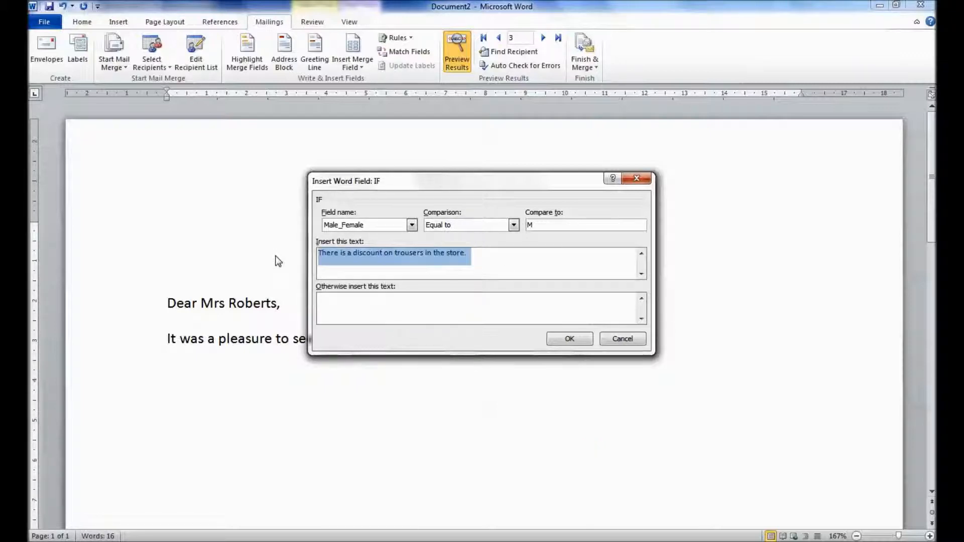
left_click(394, 309)
key("ctrl+v")
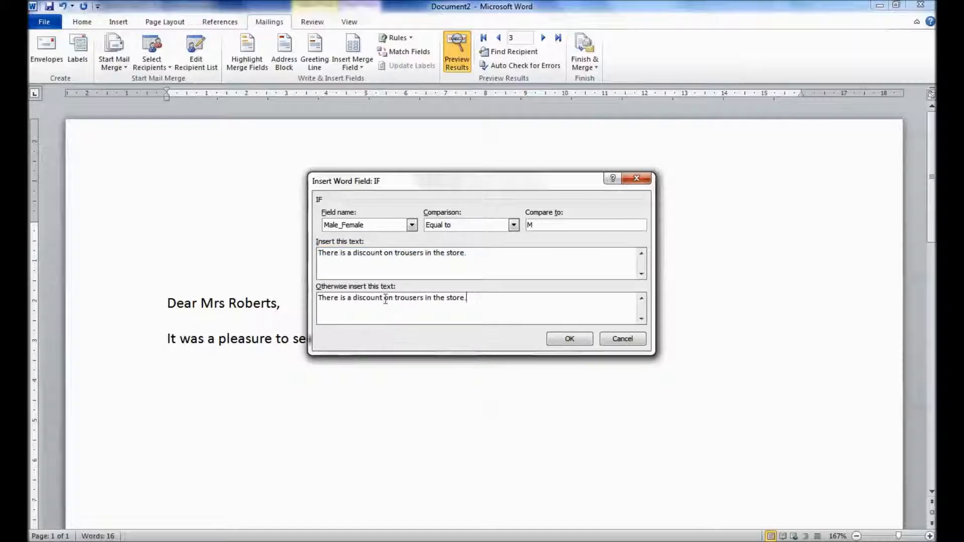
left_click_drag(396, 298, 425, 299)
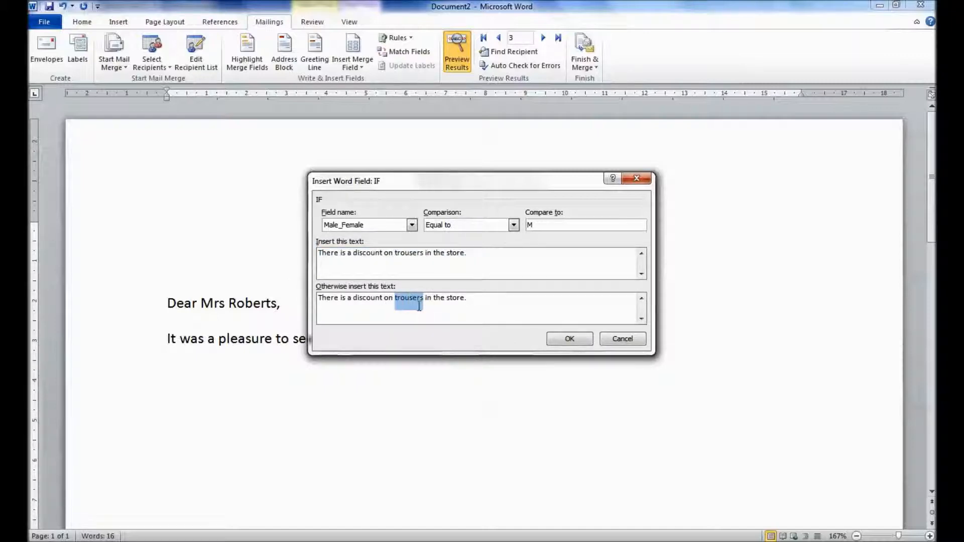
type("skirt")
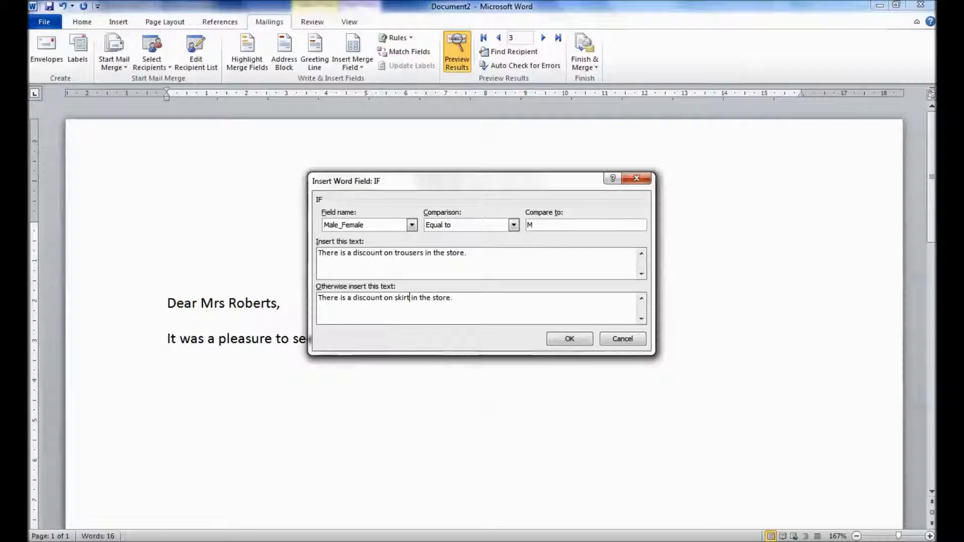
- Insert the finished rule and move its discount sentence onto its own line below the event sentence
left_click(567, 340)
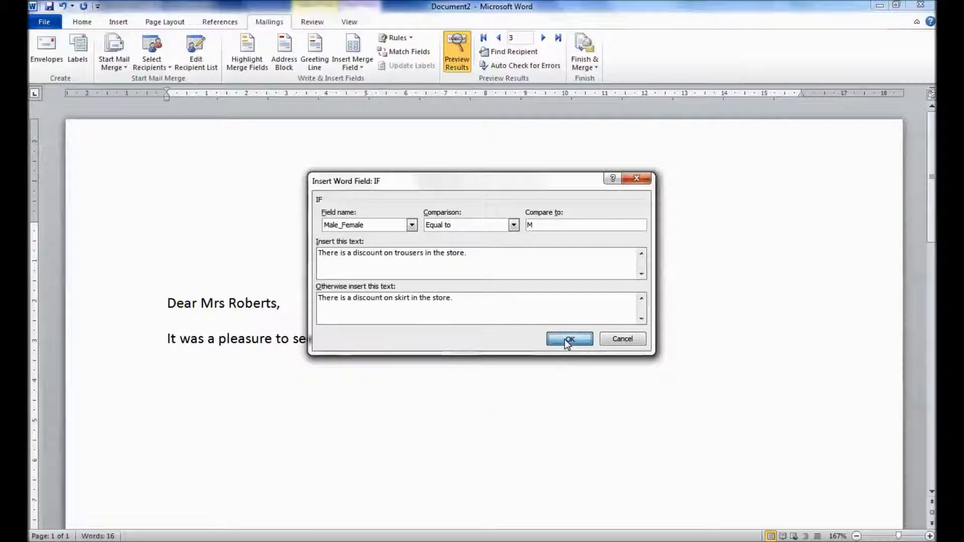
left_click(519, 339)
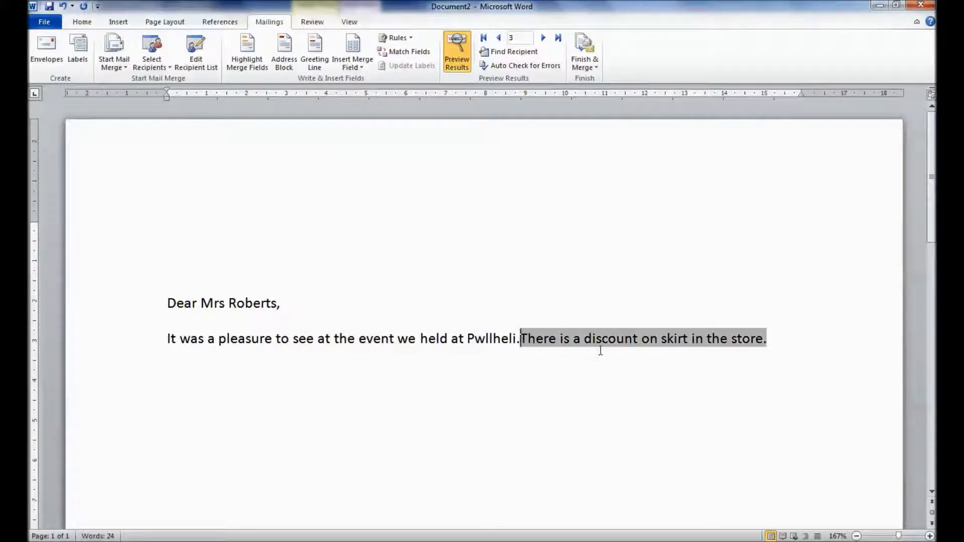
key("Return")
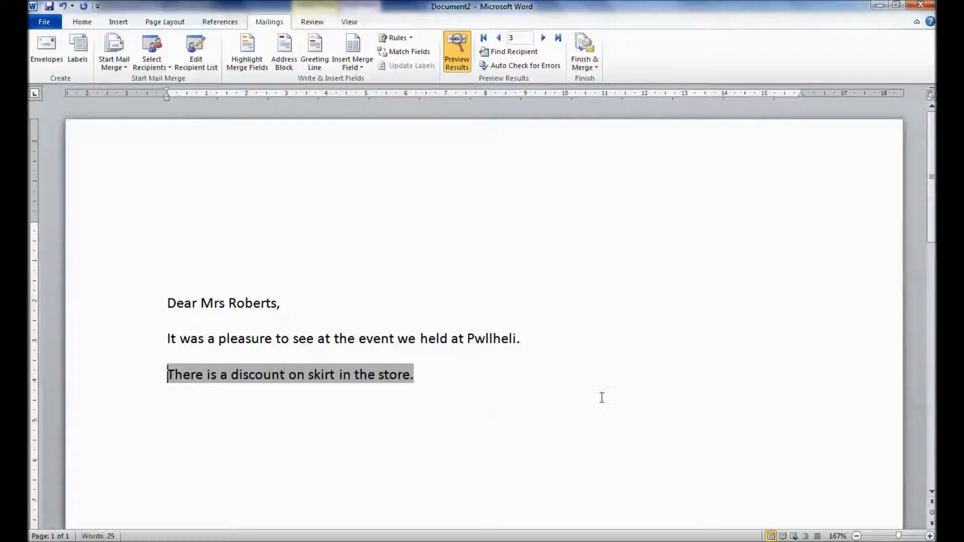
- Step the preview back to record 2 and forward to record 3 to check the discount sentence against each title
left_click(498, 40)
double_click(207, 304)
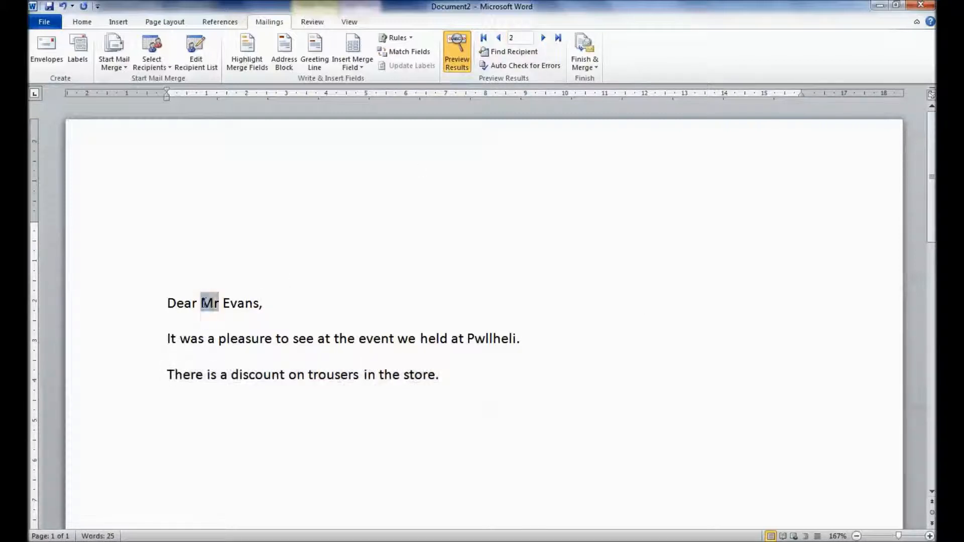
left_click(543, 39)
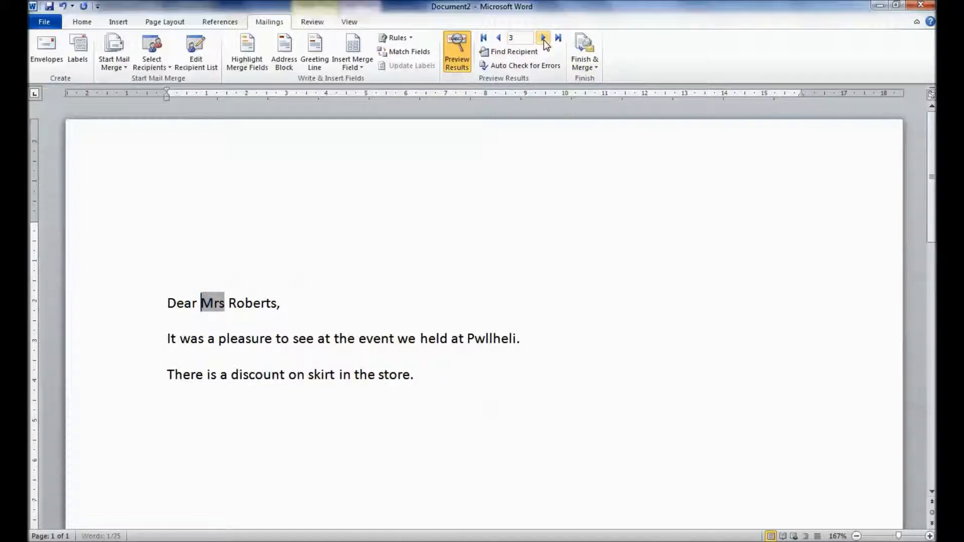
triple_click(312, 376)
left_click_drag(437, 382, 153, 303)
left_click(246, 400)
left_click_drag(420, 384, 157, 308)
left_click(245, 402)
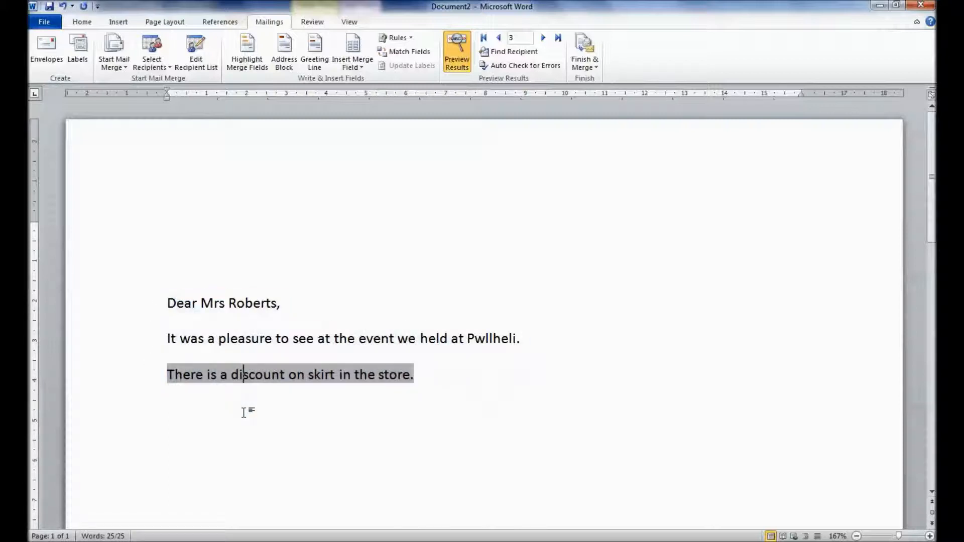
left_click(314, 437)
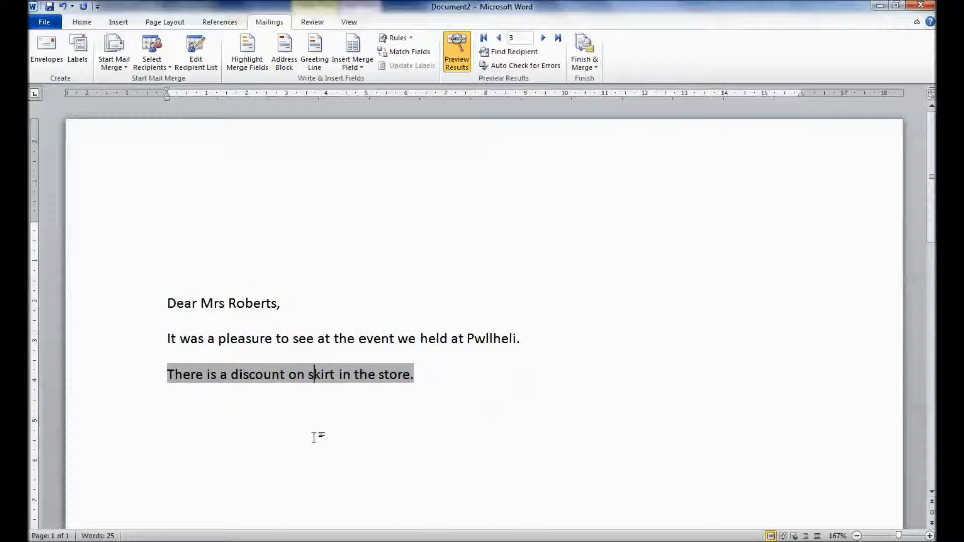
- Add an empty line below the discount sentence and look through the available merge rules without choosing one
left_click(452, 401)
key("Return")
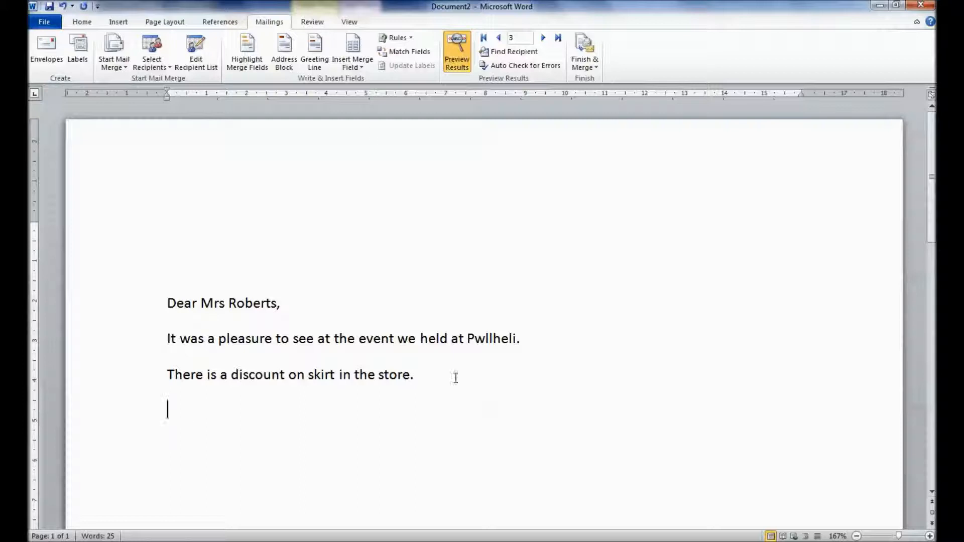
left_click(395, 38)
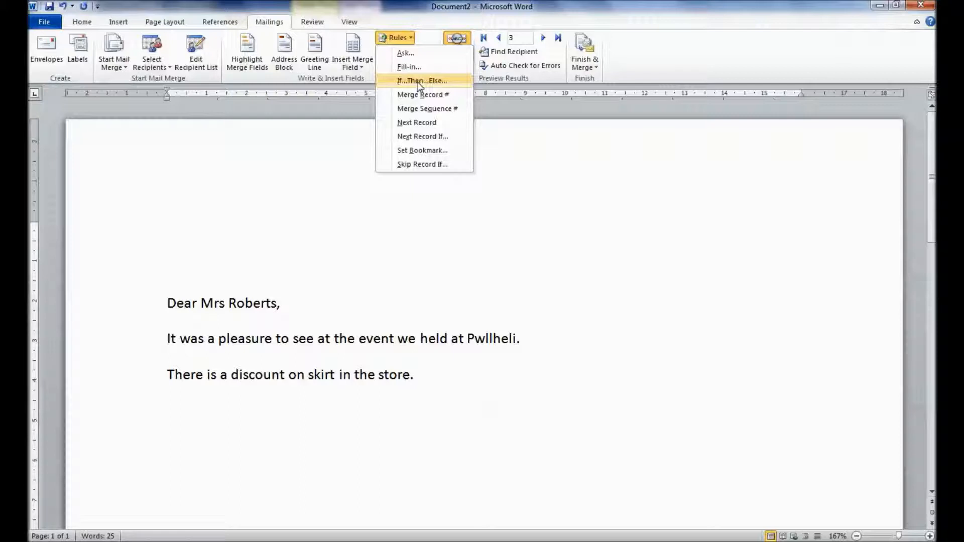
left_click(264, 420)
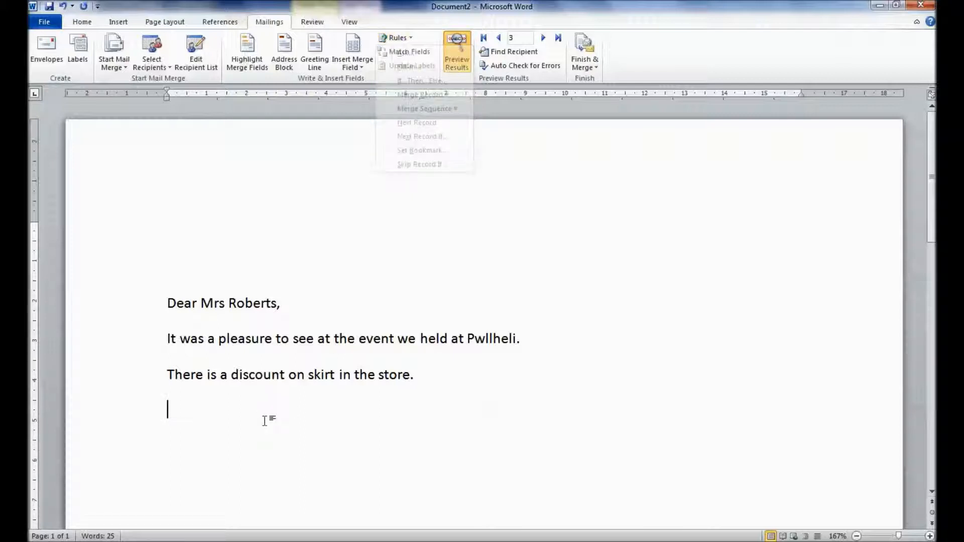
left_click_drag(171, 339, 146, 303)
left_click(433, 400)
left_click(329, 417)
left_click_drag(430, 360, 168, 321)
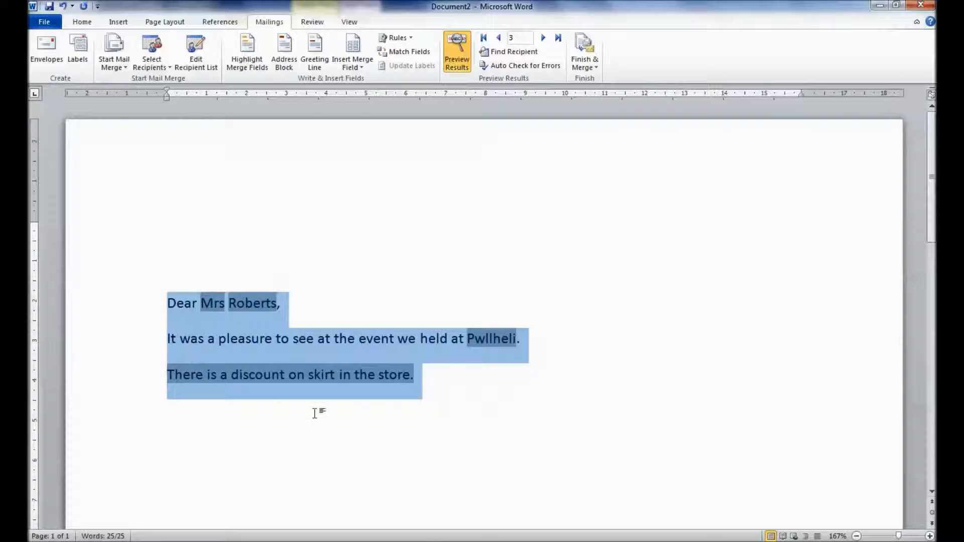
left_click(431, 393)
left_click_drag(431, 393, 90, 312)
left_click(470, 424)
left_click_drag(471, 424, 125, 305)
left_click(424, 426)
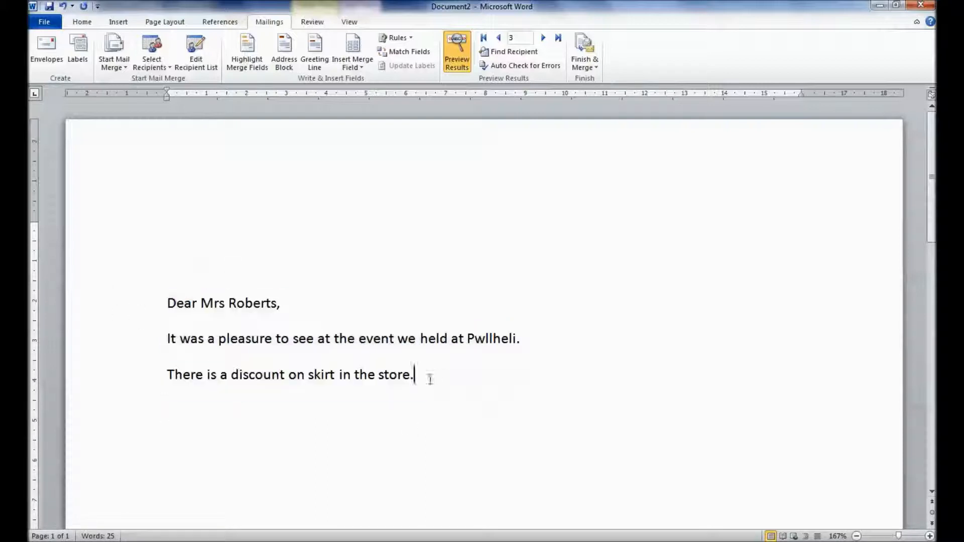
left_click_drag(428, 379, 78, 298)
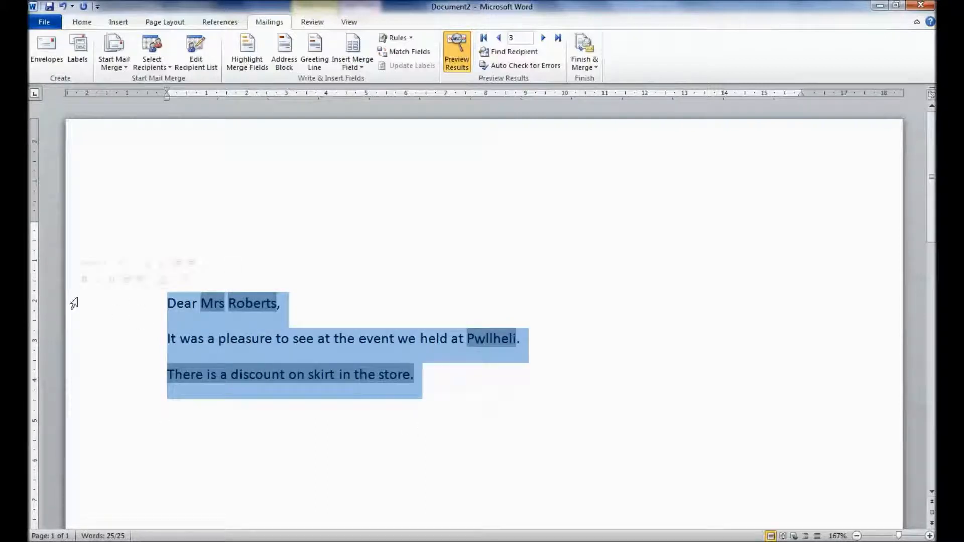
left_click(442, 413)
left_click_drag(432, 389, 140, 293)
left_click(359, 62)
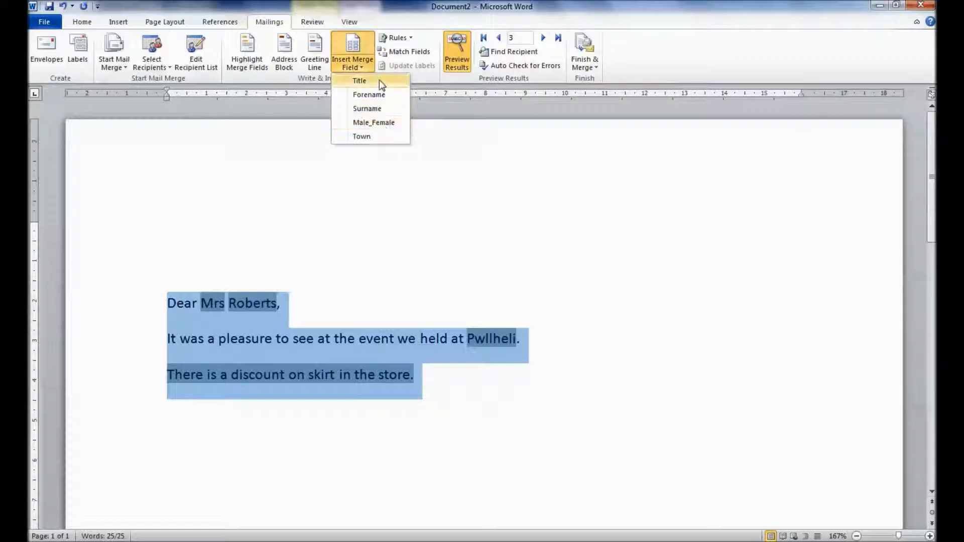
left_click(467, 253)
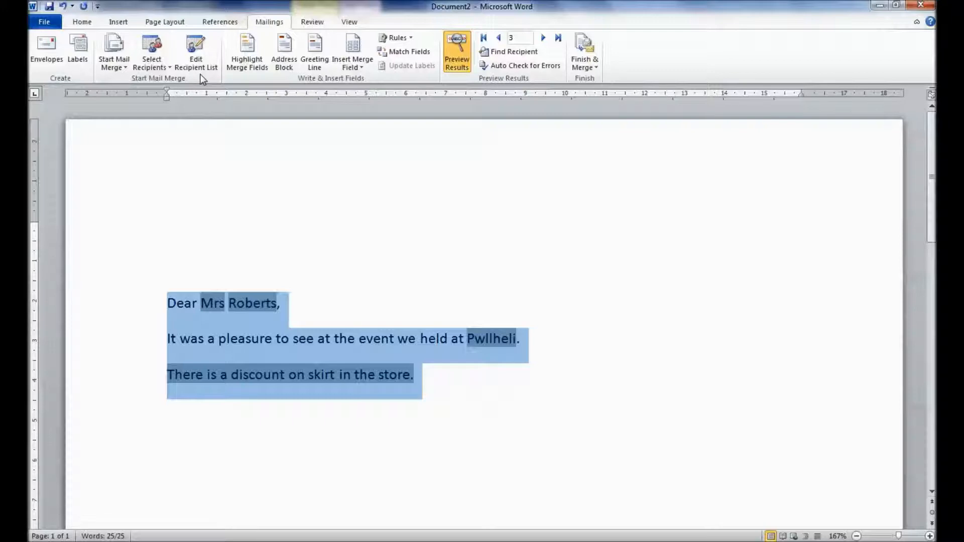
- Save the mail merge letter under the suggested file name
left_click(48, 7)
left_click(391, 301)
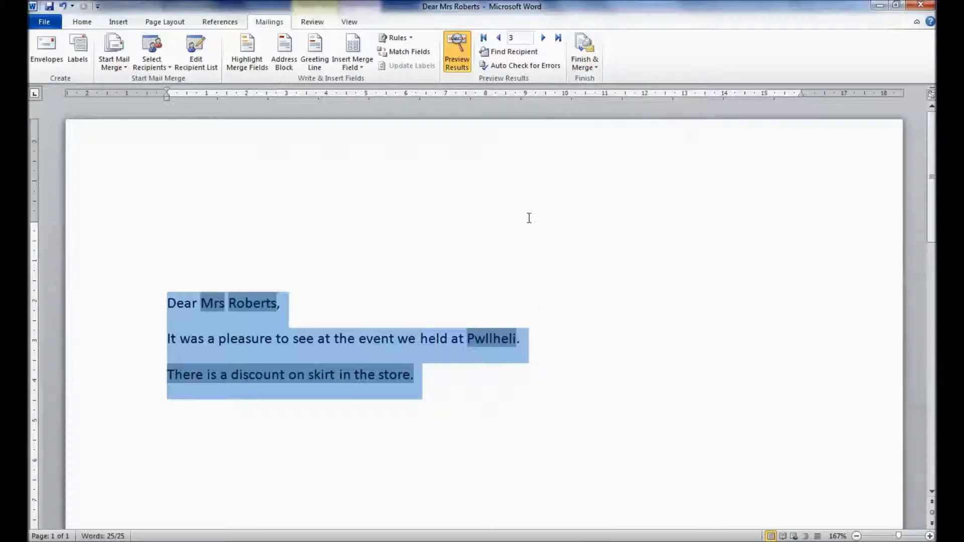
- Switch the results preview off and on several times to compare merge fields with merged data, leaving it off
left_click(457, 53)
left_click(457, 56)
left_click(458, 57)
left_click(457, 56)
left_click(458, 56)
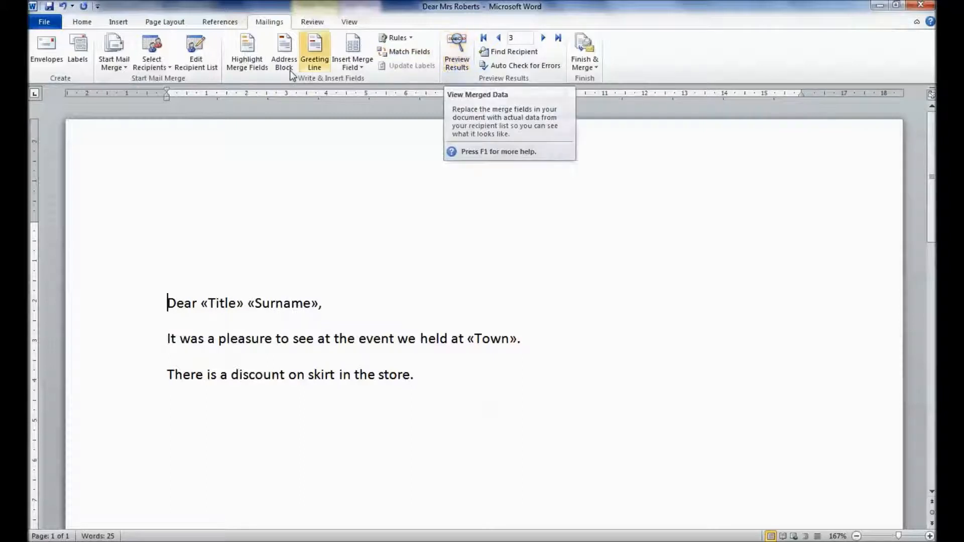
left_click(466, 59)
left_click(465, 62)
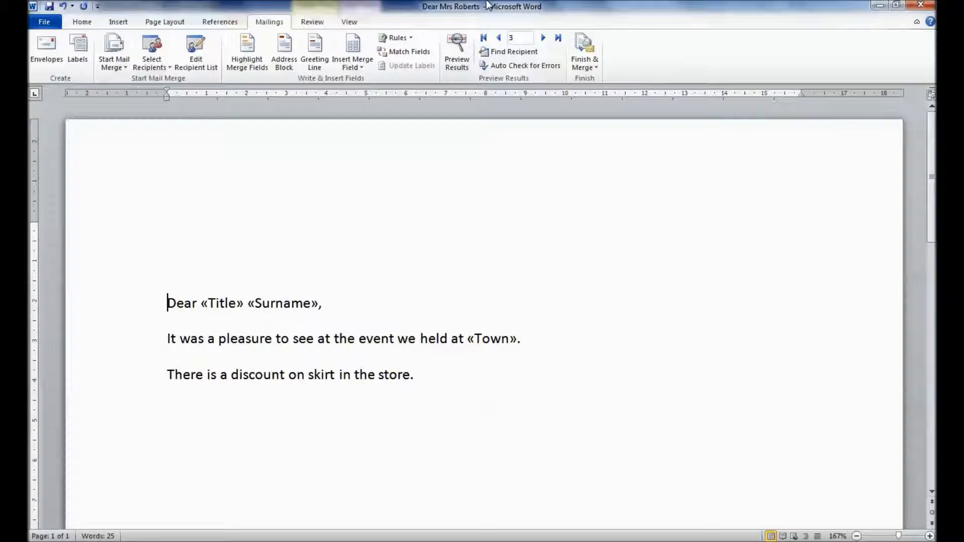